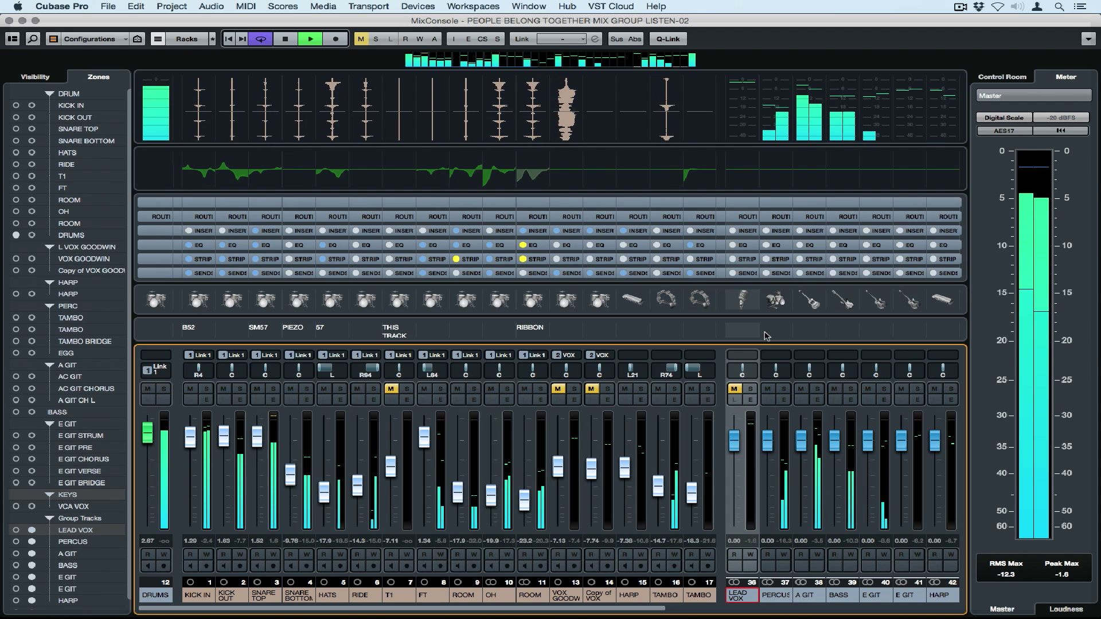
- Stop playback of the group-listen mix in the MixConsole
{"action": "key", "text": "space"}
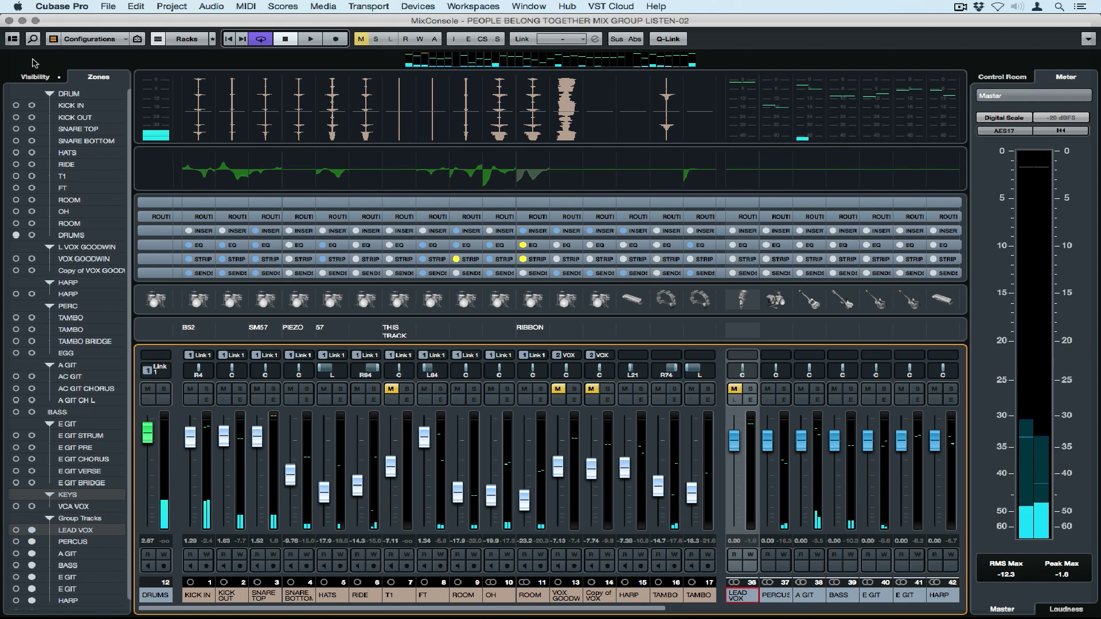
- Toggle the Channel Selector off and on, then show the Visibility list of all tracks
{"action": "left_click", "coordinate": [13, 39]}
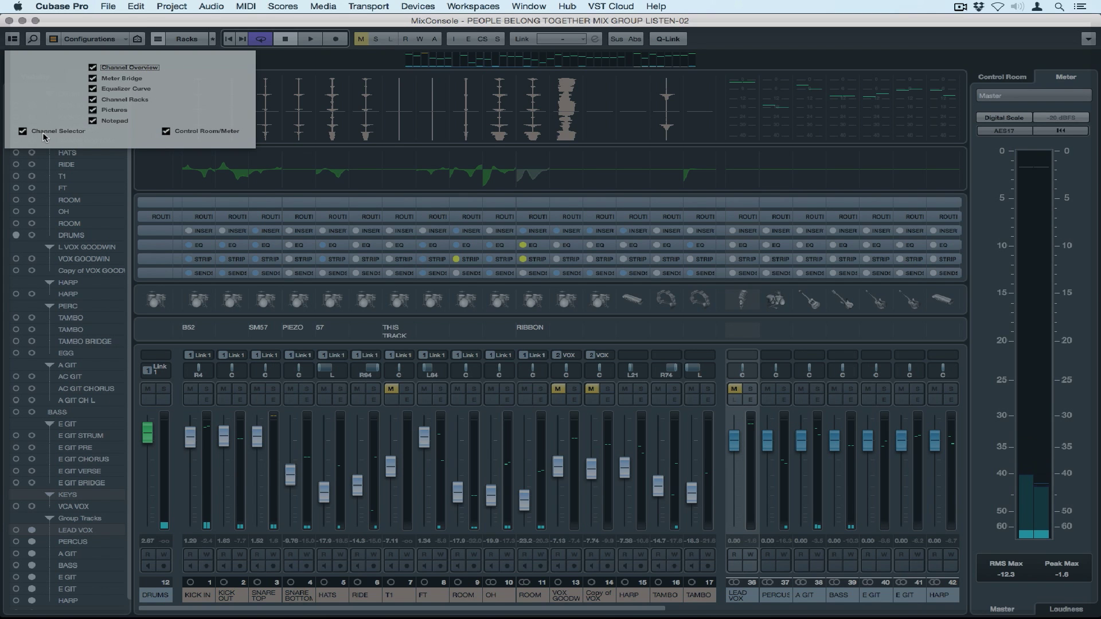
{"action": "left_click", "coordinate": [41, 136]}
{"action": "left_click", "coordinate": [23, 131]}
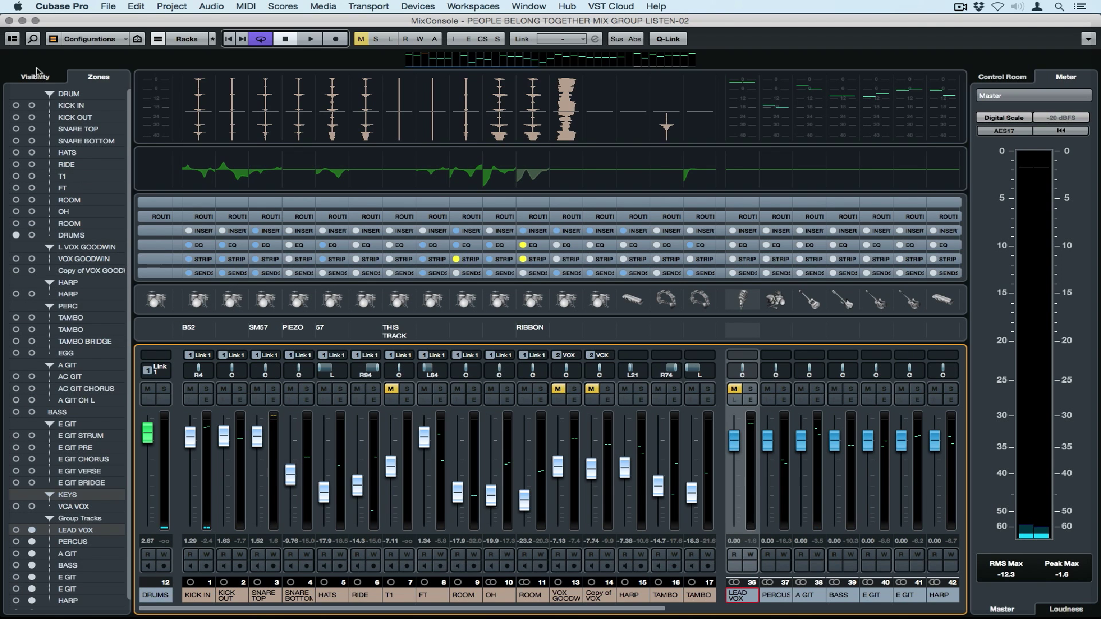
{"action": "left_click", "coordinate": [32, 77]}
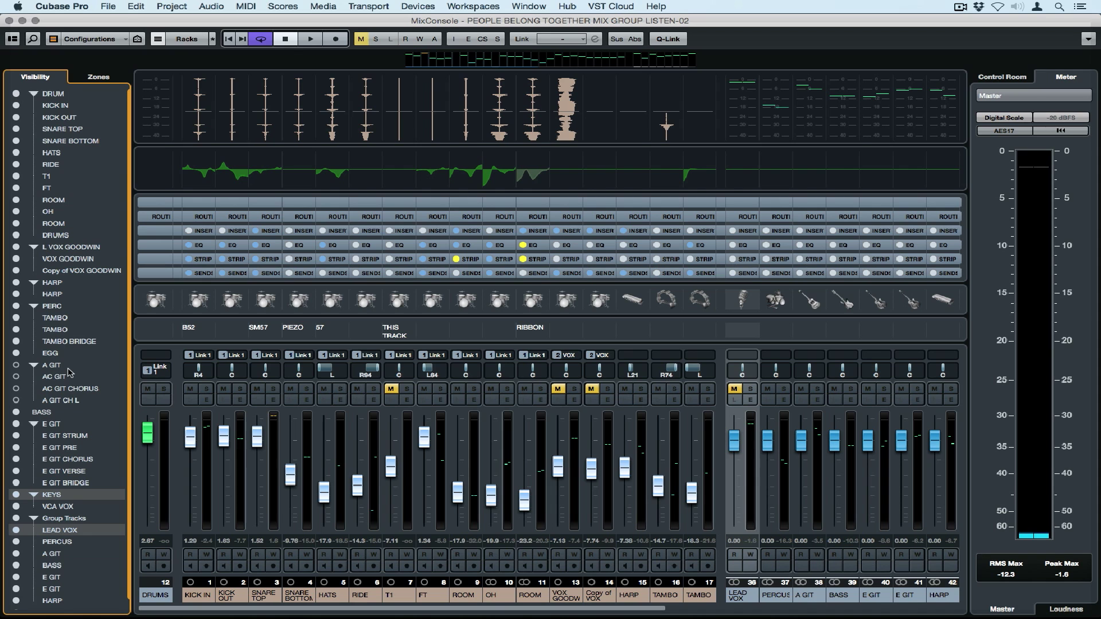
{"action": "scroll", "coordinate": [68, 371], "scroll_direction": "down", "scroll_amount": 1}
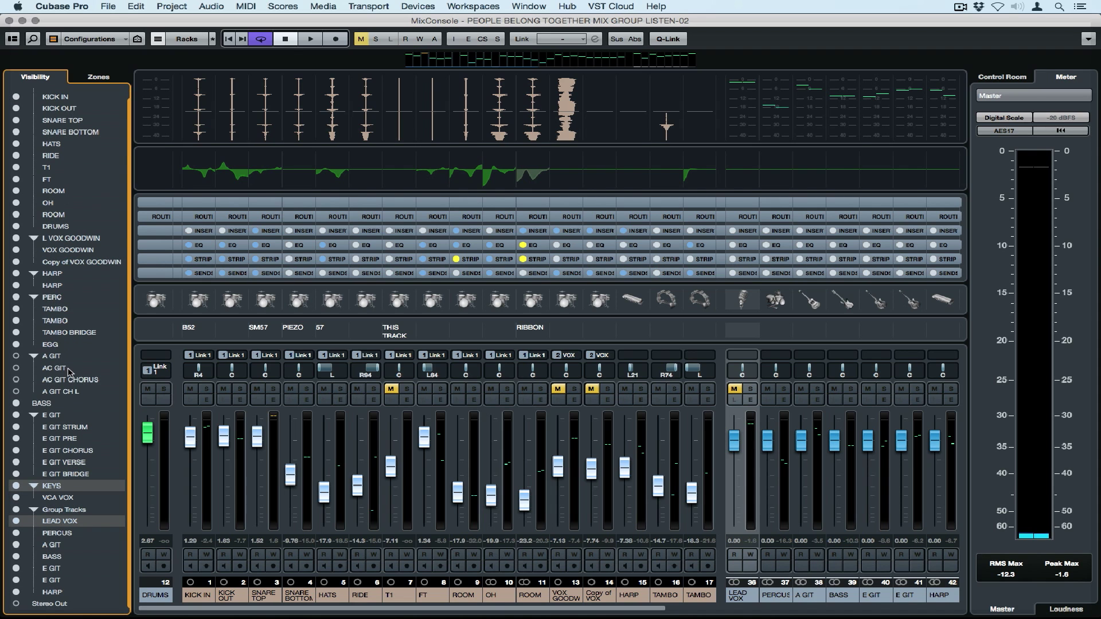
- Hide the group track channels and toggle KICK IN's visibility off and back on
{"action": "left_click", "coordinate": [16, 509]}
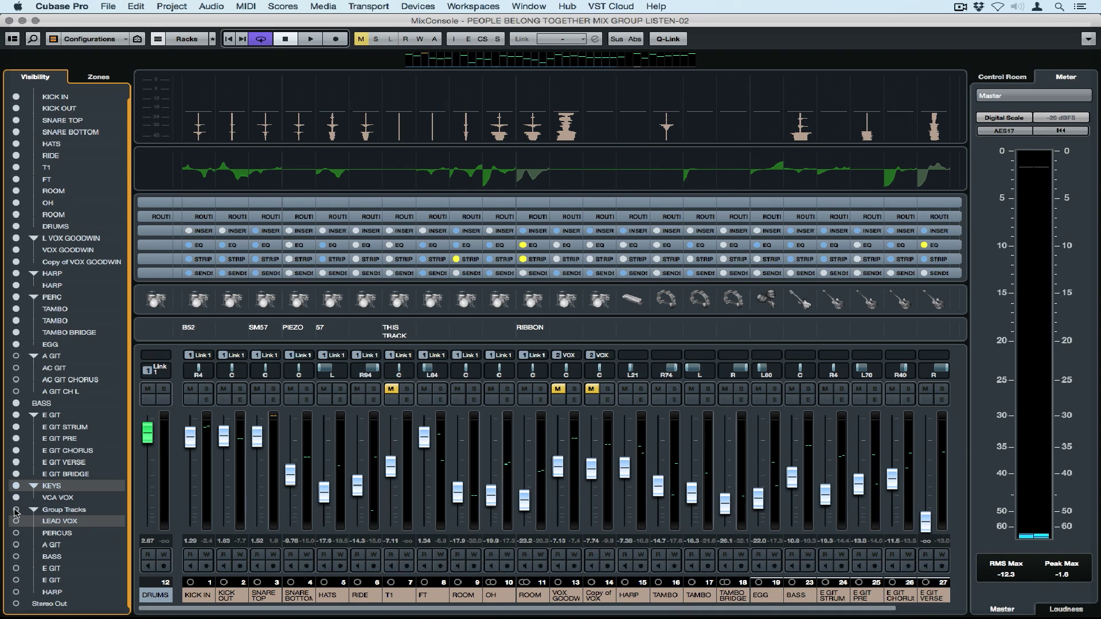
{"action": "left_click", "coordinate": [16, 97]}
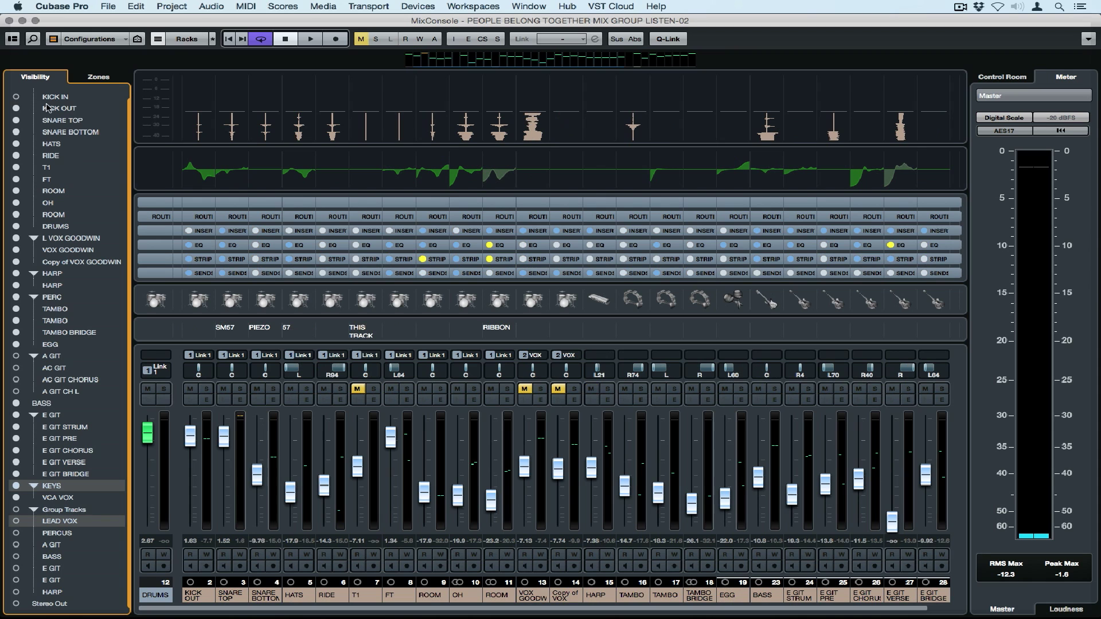
{"action": "left_click", "coordinate": [16, 97]}
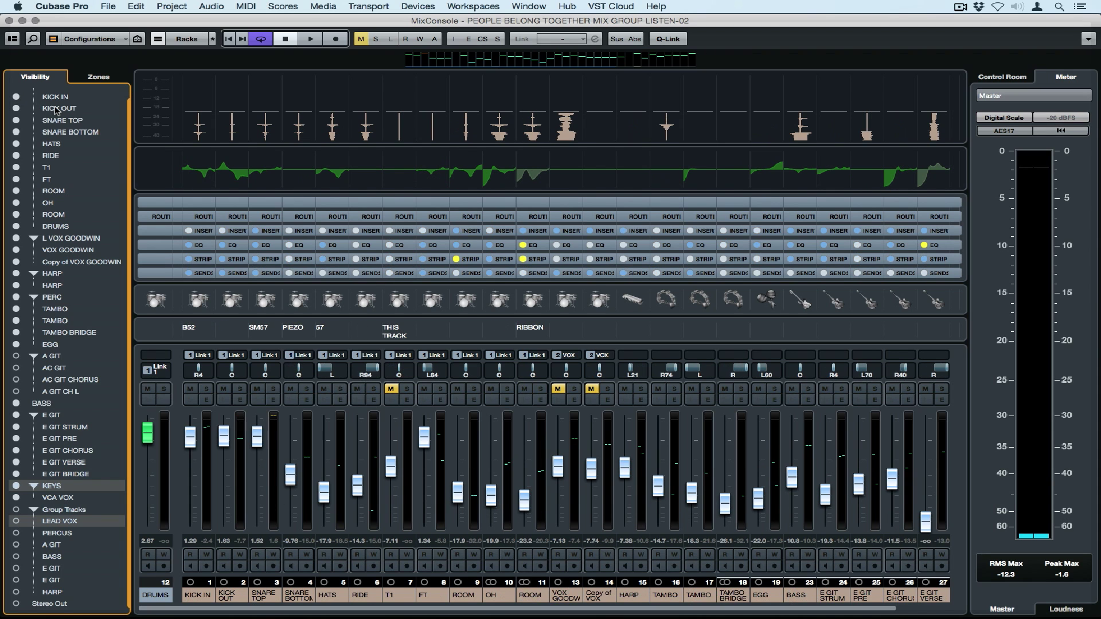
{"action": "left_click", "coordinate": [56, 109]}
- Make the A GIT folder channels visible, restore the group tracks, and show the Zones list
{"action": "left_click", "coordinate": [71, 282]}
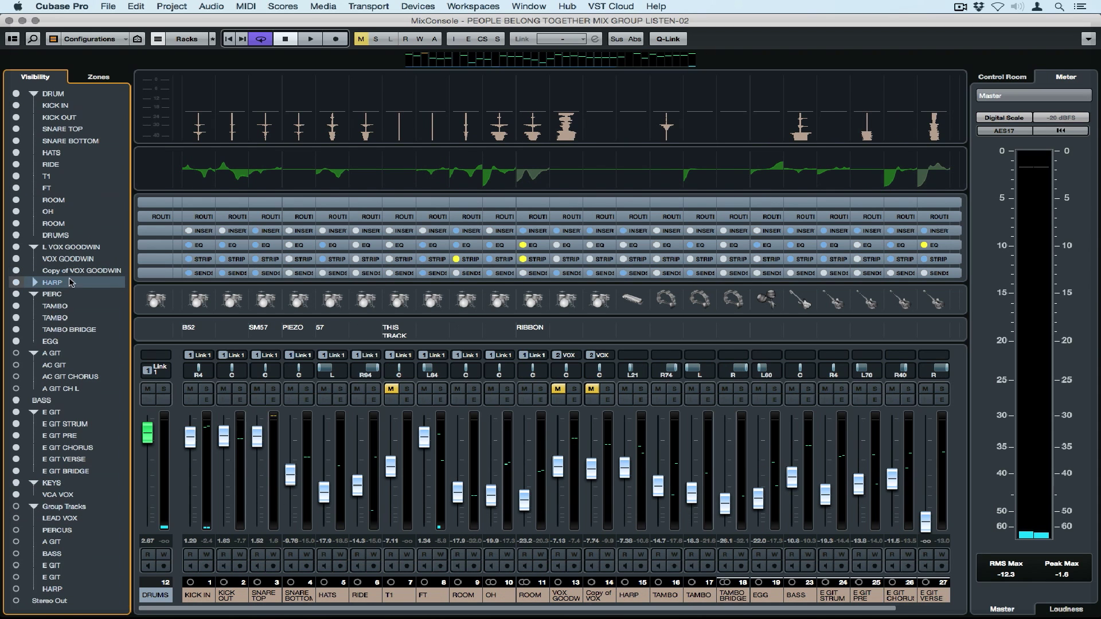
{"action": "left_click", "coordinate": [70, 330]}
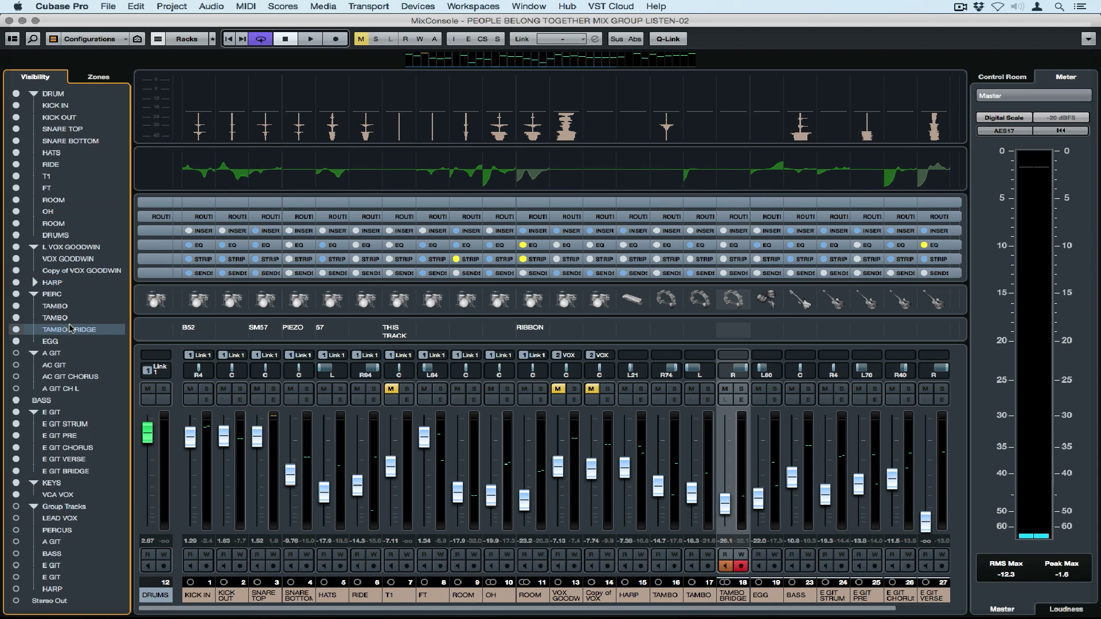
{"action": "left_click", "coordinate": [70, 377]}
{"action": "left_click", "coordinate": [16, 354]}
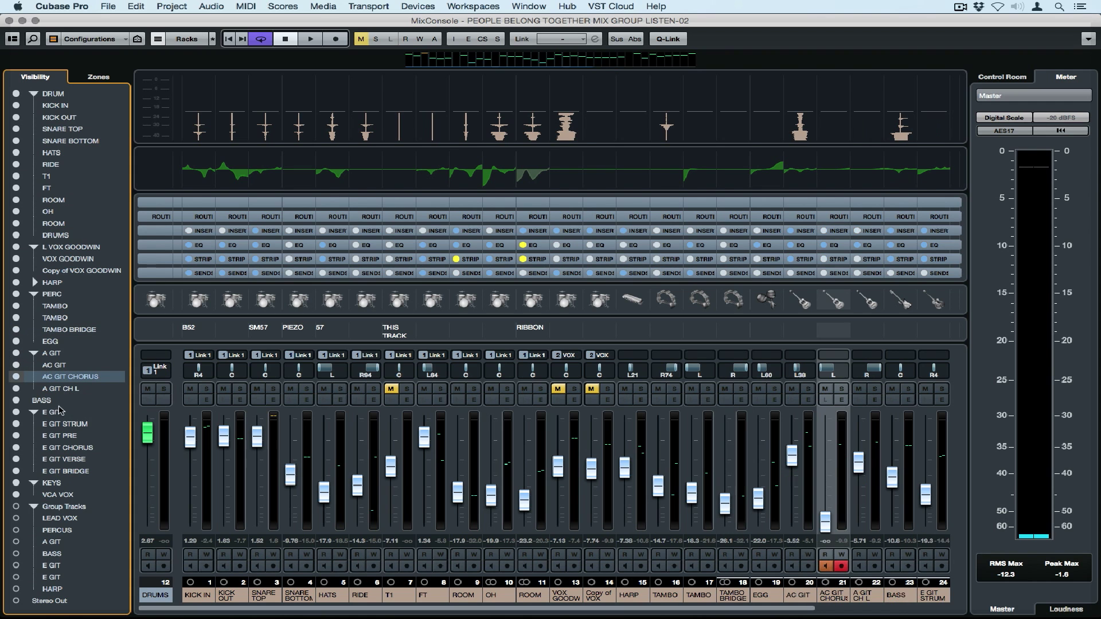
{"action": "left_click", "coordinate": [64, 424]}
{"action": "left_click", "coordinate": [67, 459]}
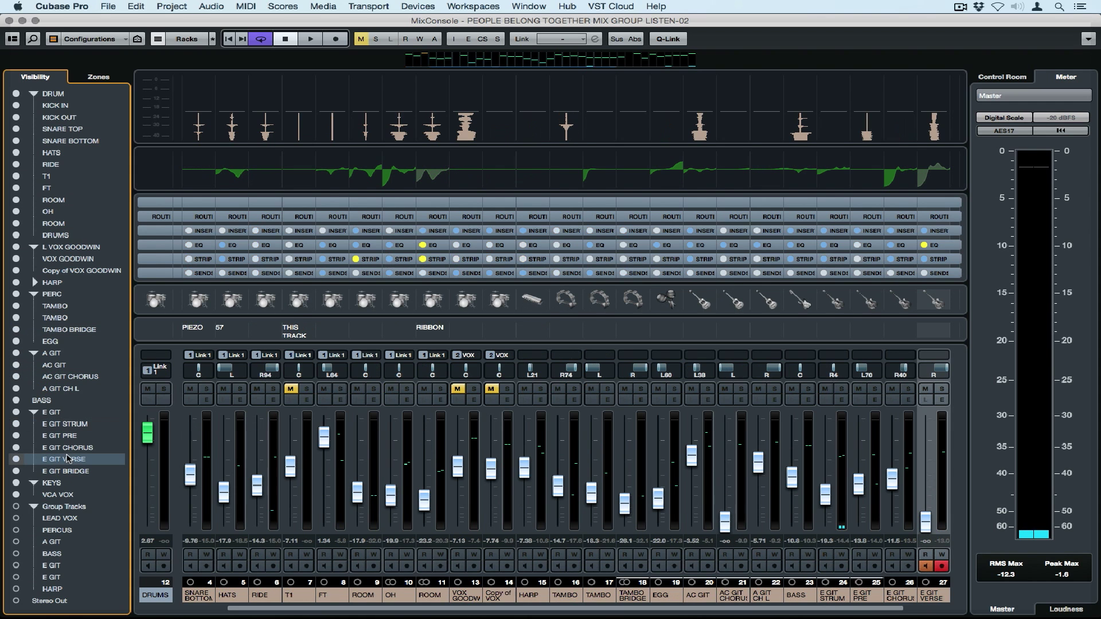
{"action": "left_click", "coordinate": [16, 506]}
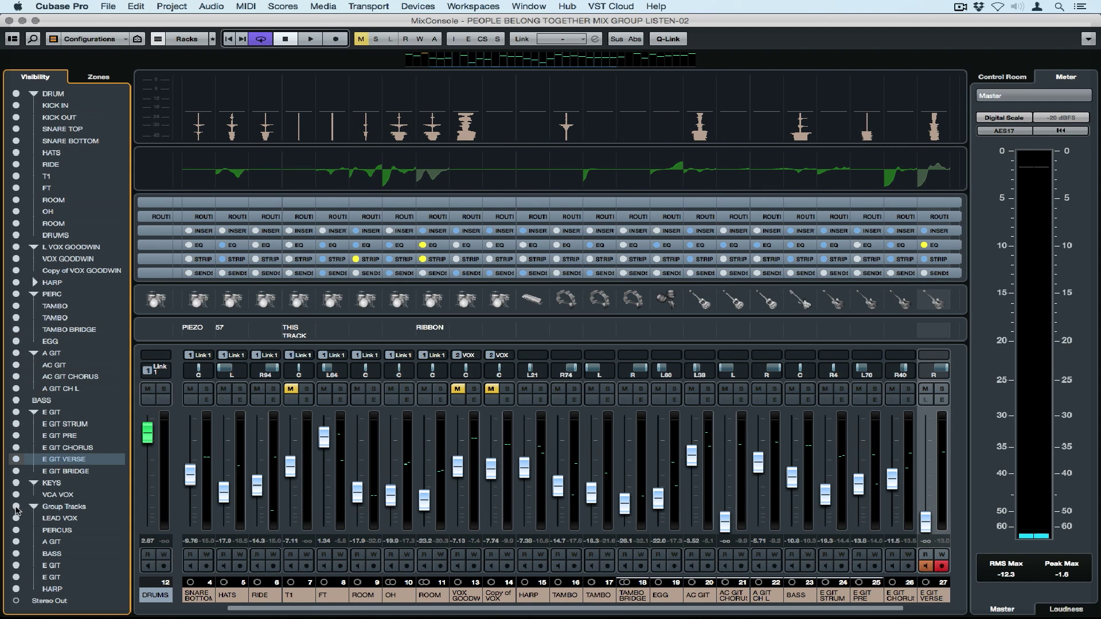
{"action": "left_click", "coordinate": [96, 77]}
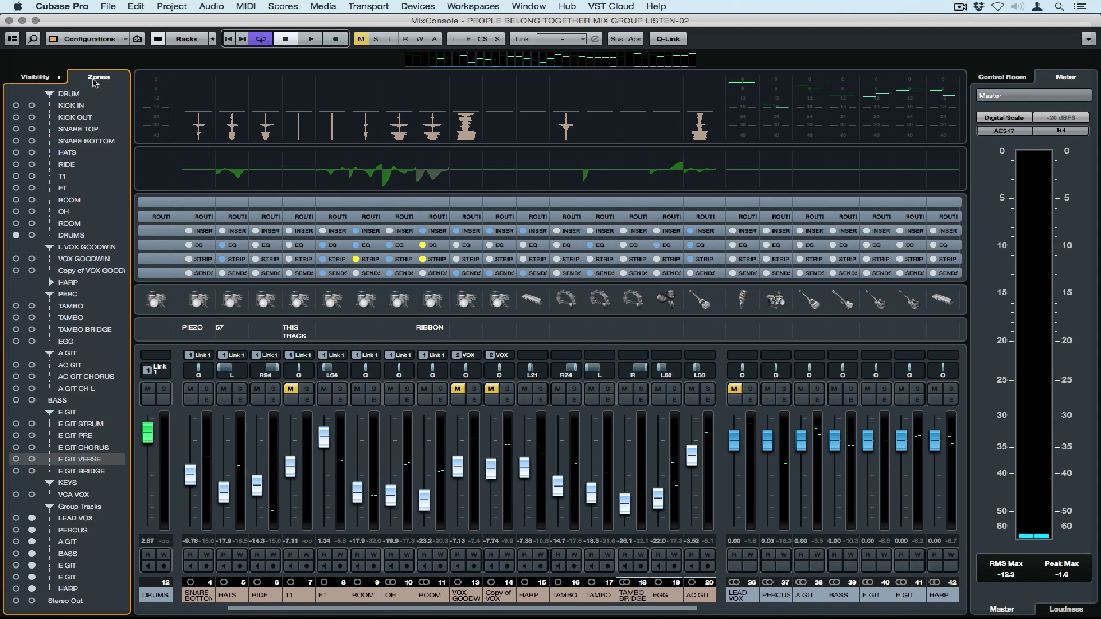
- Pin Stereo Out right and move LEAD VOX, PERCUS, A GIT, BASS, E GIT left
{"action": "left_click", "coordinate": [32, 601]}
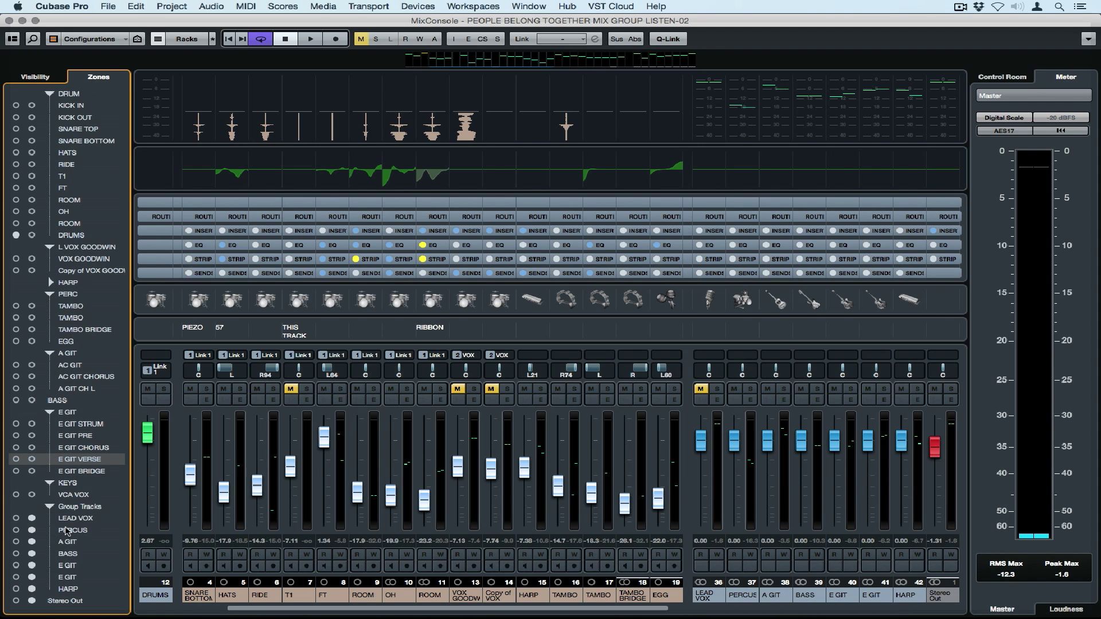
{"action": "scroll", "coordinate": [480, 581], "scroll_direction": "left", "scroll_amount": 3}
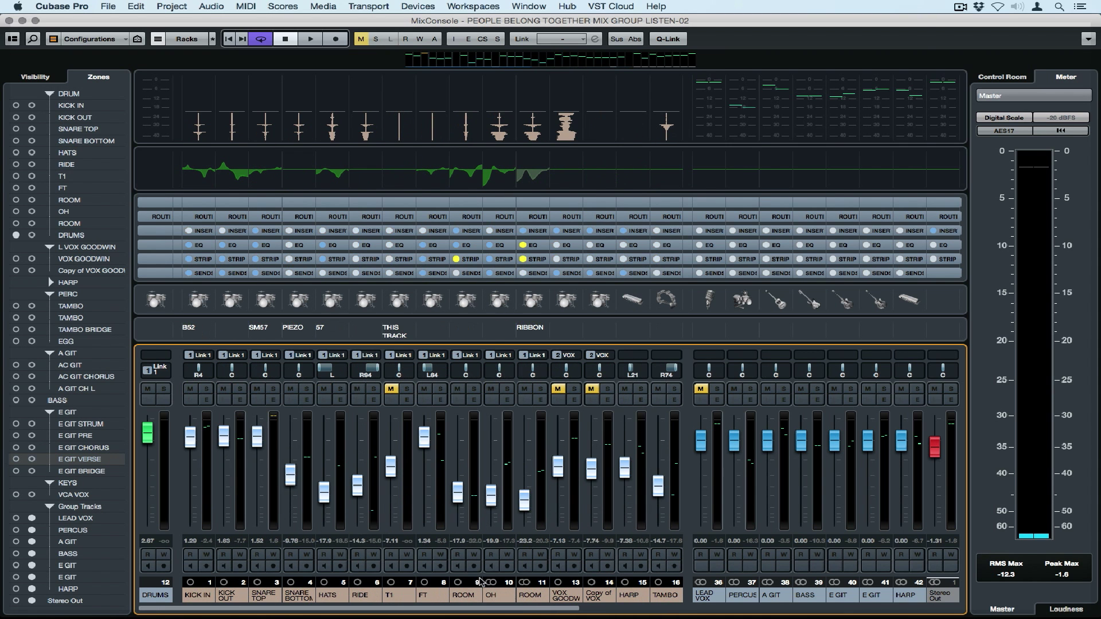
{"action": "left_click", "coordinate": [16, 519]}
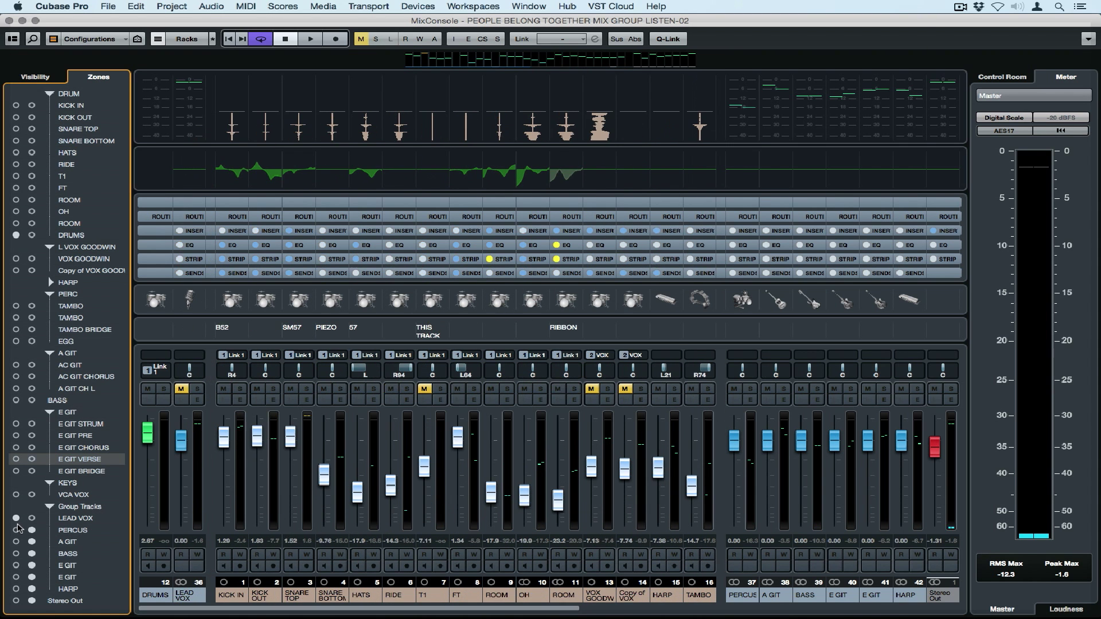
{"action": "left_click", "coordinate": [16, 530]}
{"action": "left_click", "coordinate": [16, 541]}
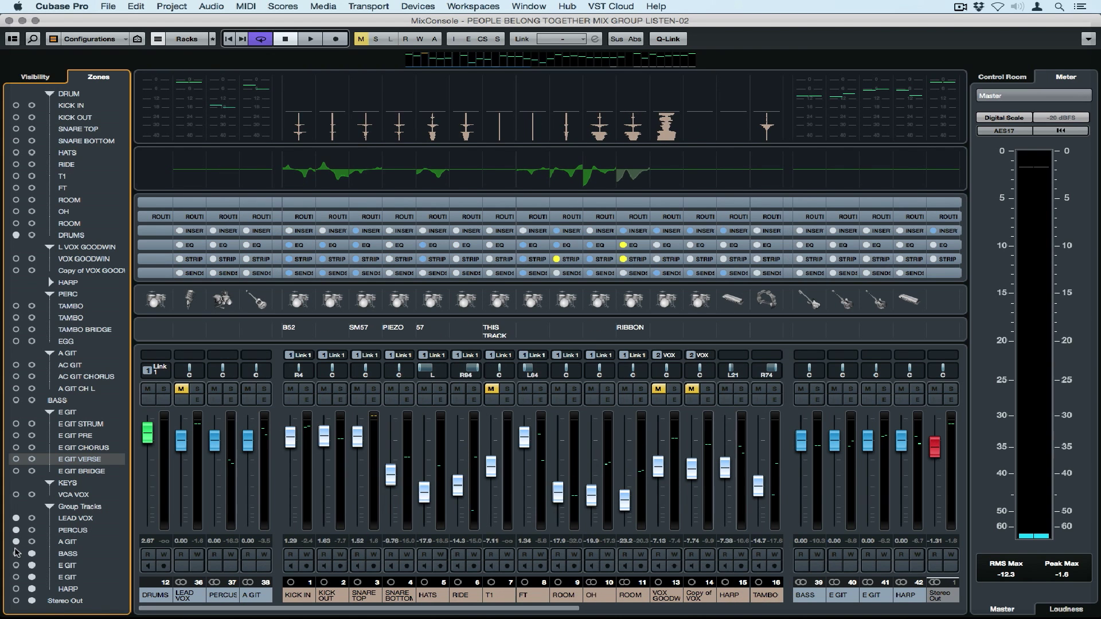
{"action": "left_click", "coordinate": [16, 553]}
{"action": "left_click", "coordinate": [16, 565]}
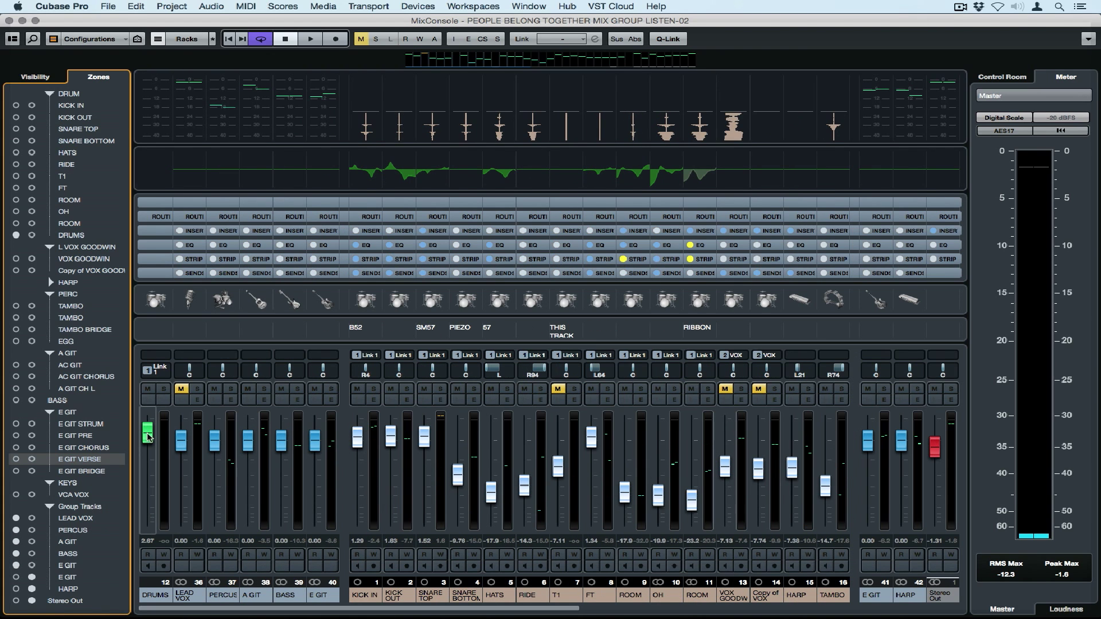
- Pin DRUMS and LEAD VOX through E GIT in the right zone, then return to Visibility
{"action": "left_click", "coordinate": [32, 236]}
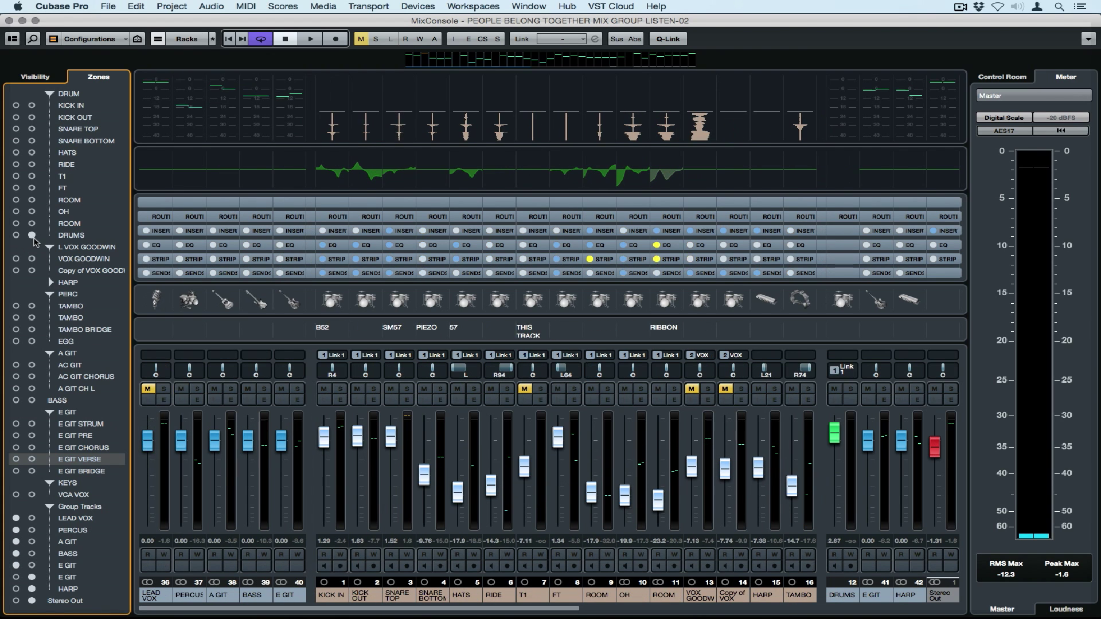
{"action": "left_click", "coordinate": [31, 518]}
{"action": "left_click", "coordinate": [32, 530]}
{"action": "left_click", "coordinate": [32, 542]}
{"action": "left_click", "coordinate": [31, 553]}
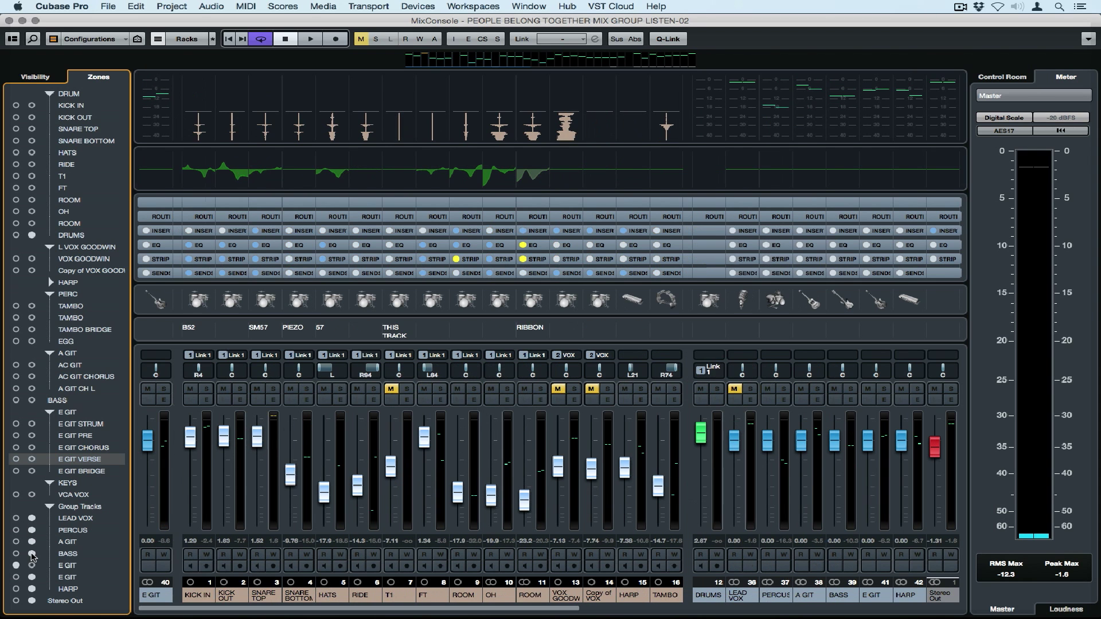
{"action": "left_click", "coordinate": [31, 565]}
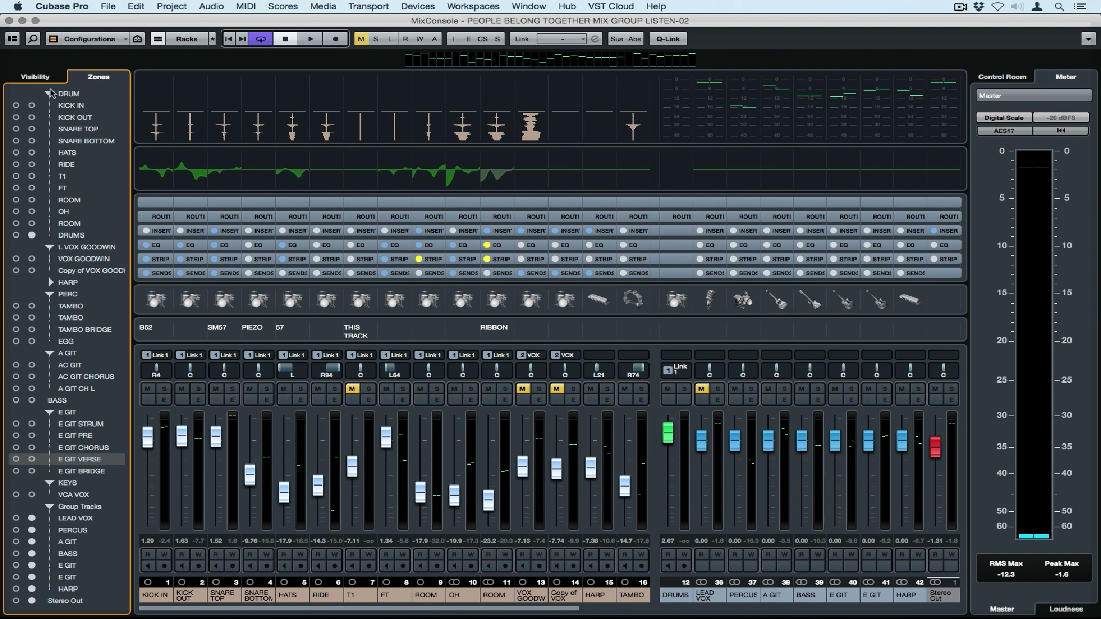
{"action": "left_click", "coordinate": [36, 77]}
- Search the channels for 'vox' and select VOX GOODWIN in the mixer
{"action": "left_click", "coordinate": [33, 39]}
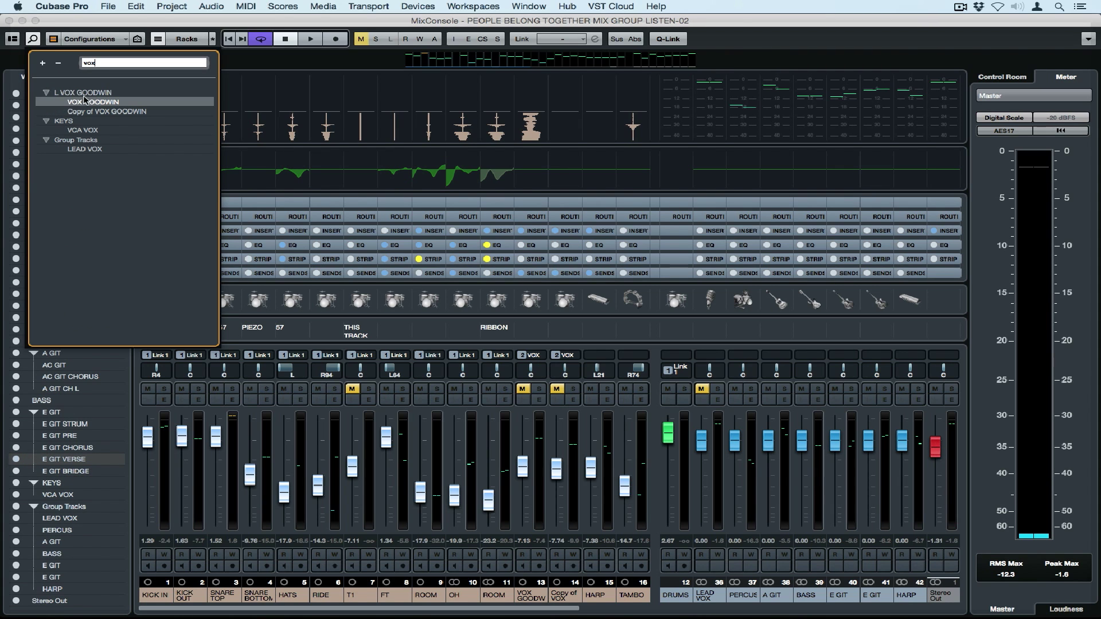
{"action": "left_click", "coordinate": [84, 101]}
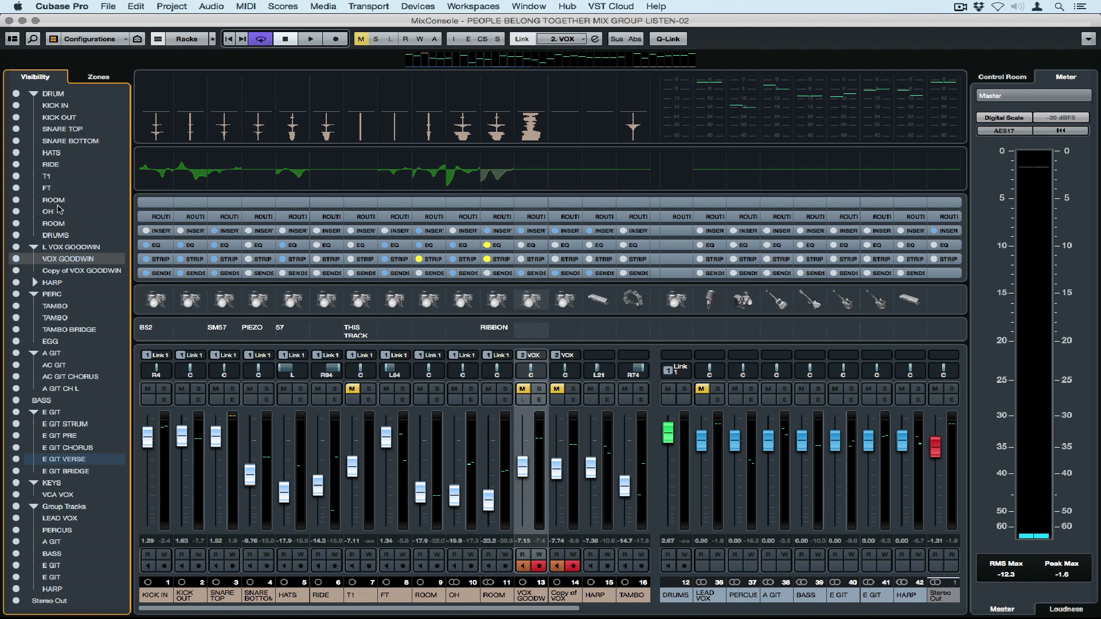
{"action": "left_click", "coordinate": [13, 39]}
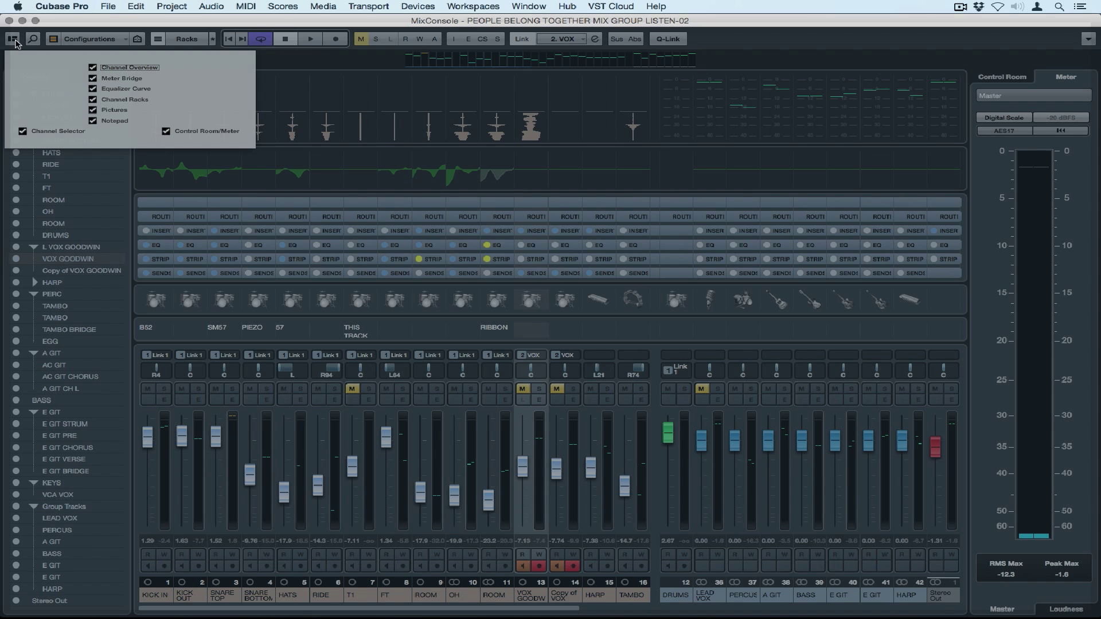
- Hide the Channel Selector and resize the channel pictures row
{"action": "left_click", "coordinate": [23, 131]}
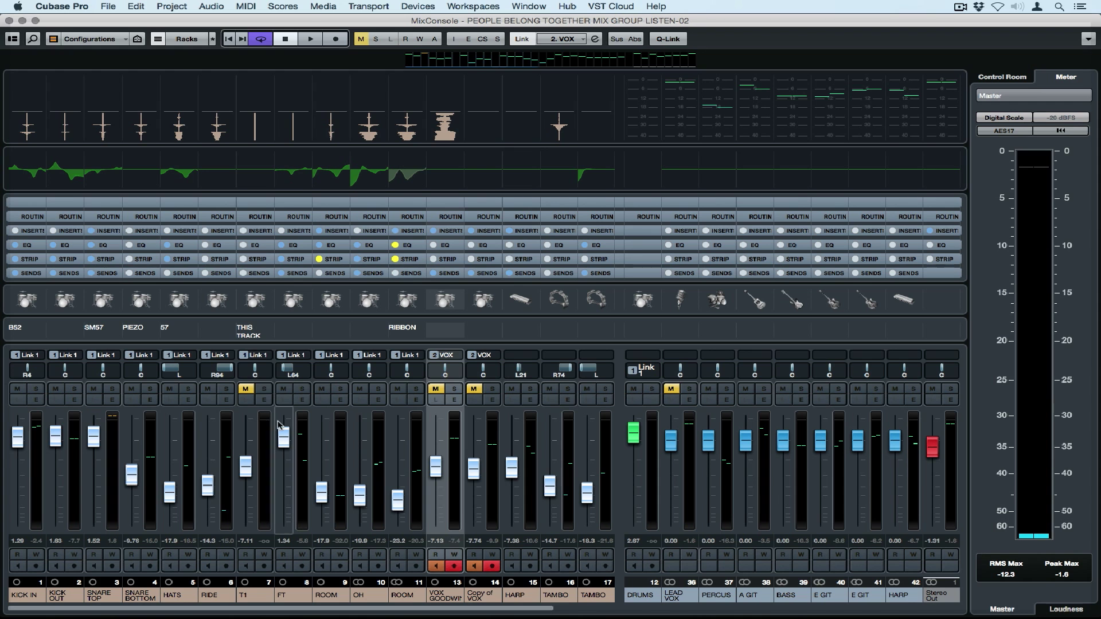
{"action": "left_click_drag", "start_coordinate": [221, 346], "coordinate": [210, 316]}
- Adjust the pictures row and narrow the strips so channels 1–20 fit the console
{"action": "mouse_move", "coordinate": [177, 283]}
{"action": "left_mouse_down"}
{"action": "mouse_move", "coordinate": [170, 376]}
{"action": "mouse_move", "coordinate": [169, 278]}
{"action": "mouse_move", "coordinate": [169, 288]}
{"action": "left_mouse_up"}
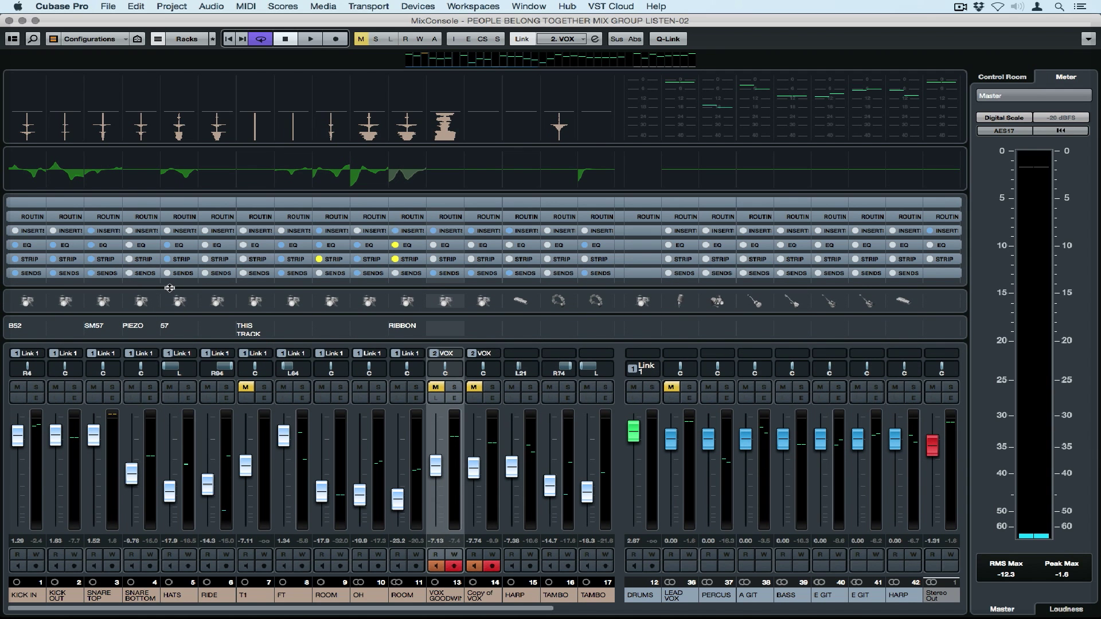
{"action": "key", "text": "h"}
{"action": "key", "text": "h"}
{"action": "key", "text": "h"}
{"action": "key", "text": "h"}
{"action": "key", "text": "h"}
{"action": "key", "text": "h"}
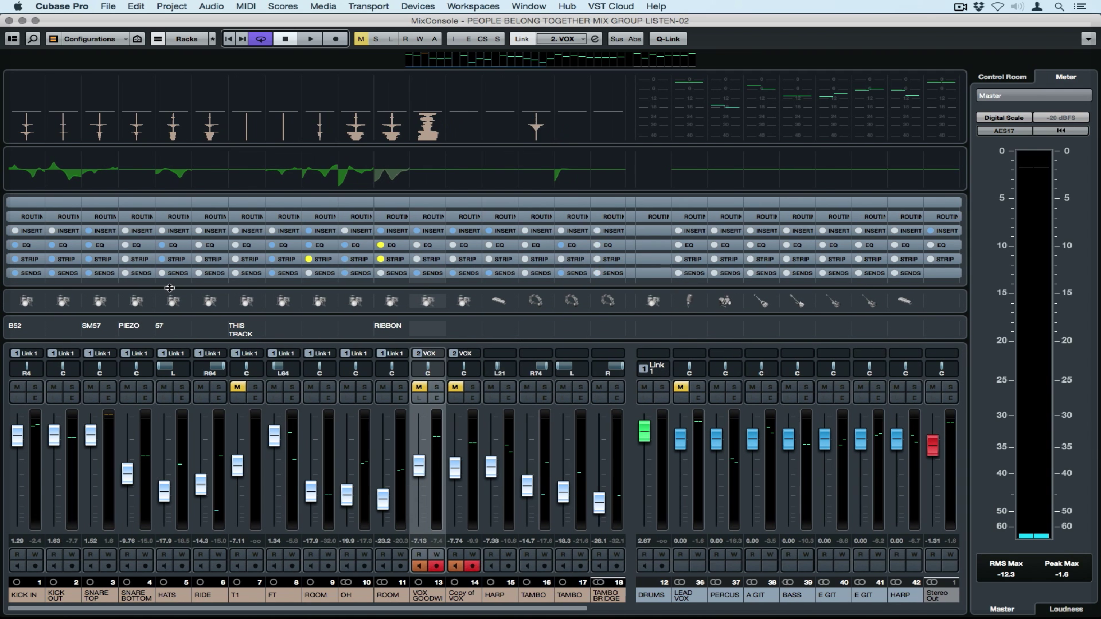
{"action": "key", "text": "g"}
{"action": "key", "text": "g"}
{"action": "key", "text": "g"}
{"action": "key", "text": "g"}
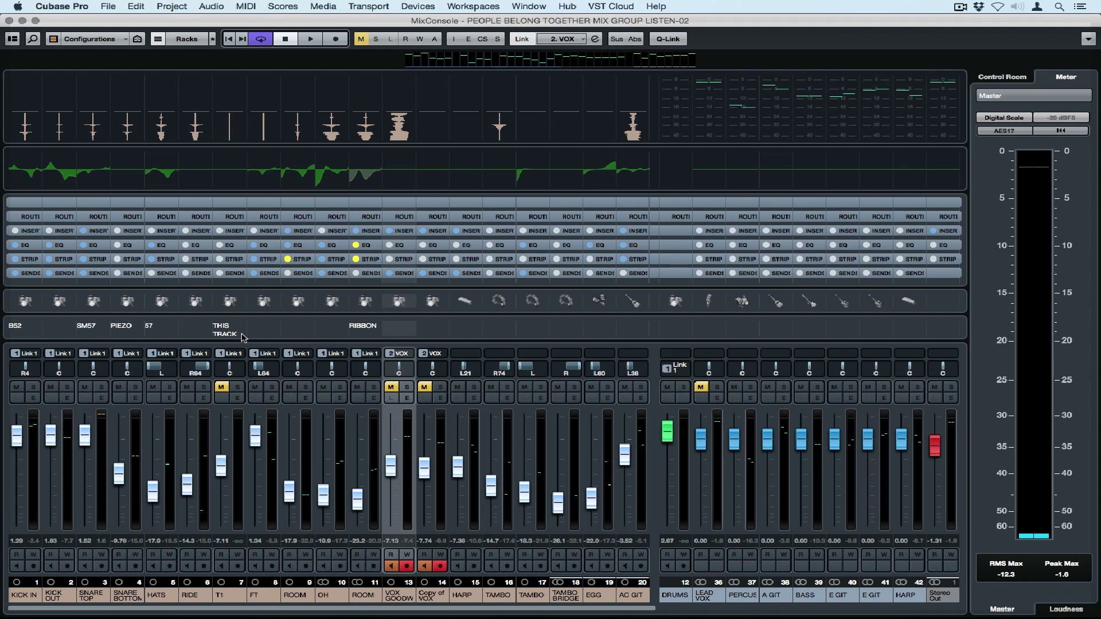
- Commit OH's note, hide the Pictures and Notepad rows, and expand the inserts rack
{"action": "left_click", "coordinate": [330, 334]}
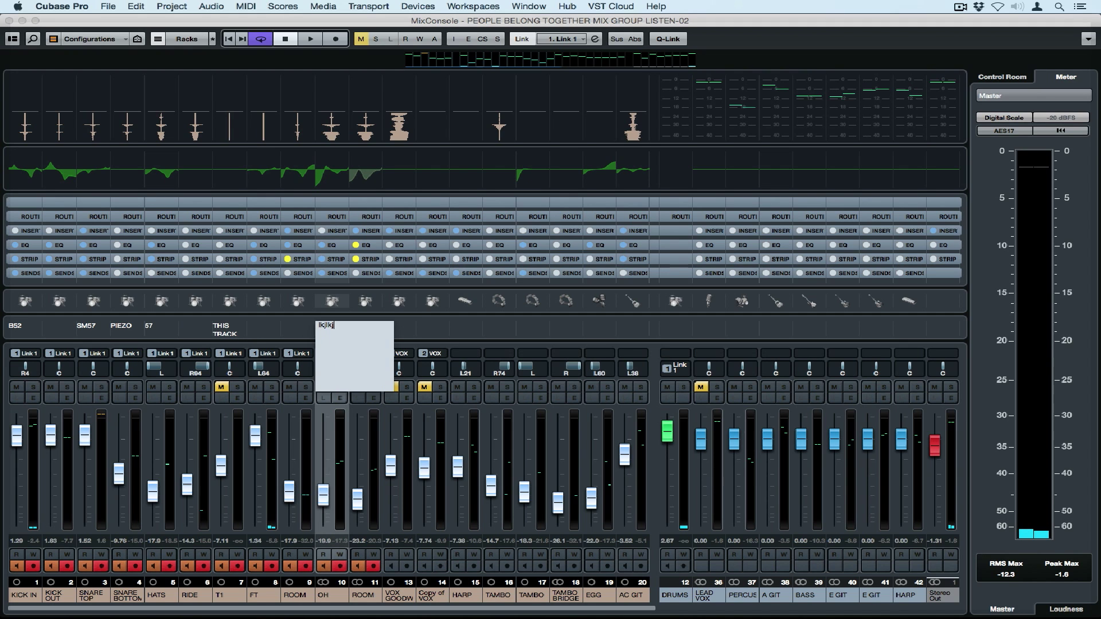
{"action": "left_click", "coordinate": [303, 318]}
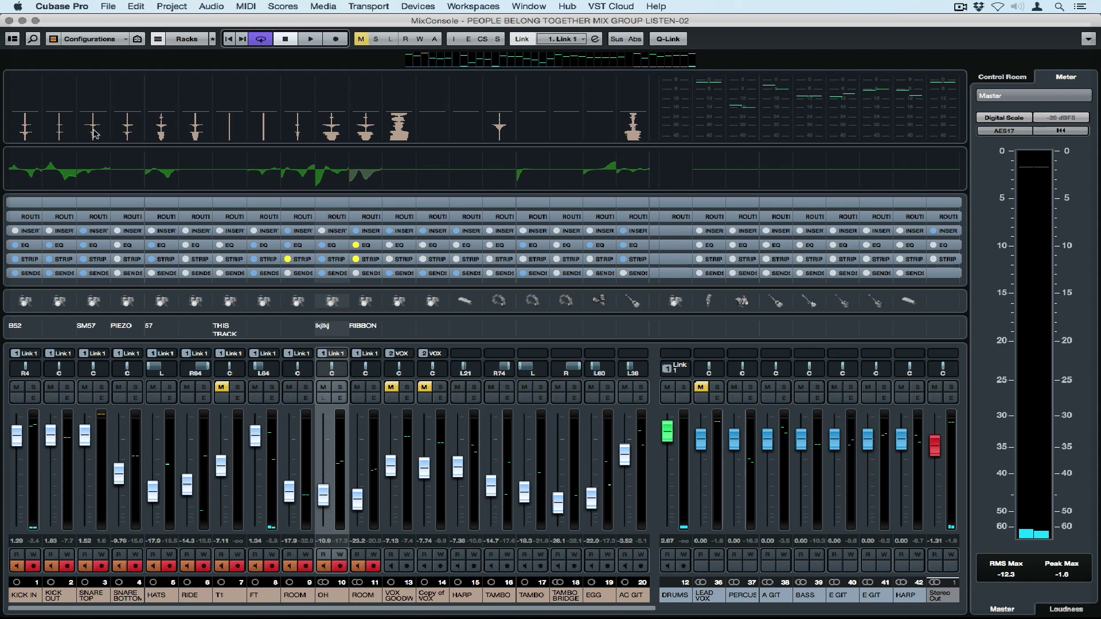
{"action": "left_click", "coordinate": [13, 40]}
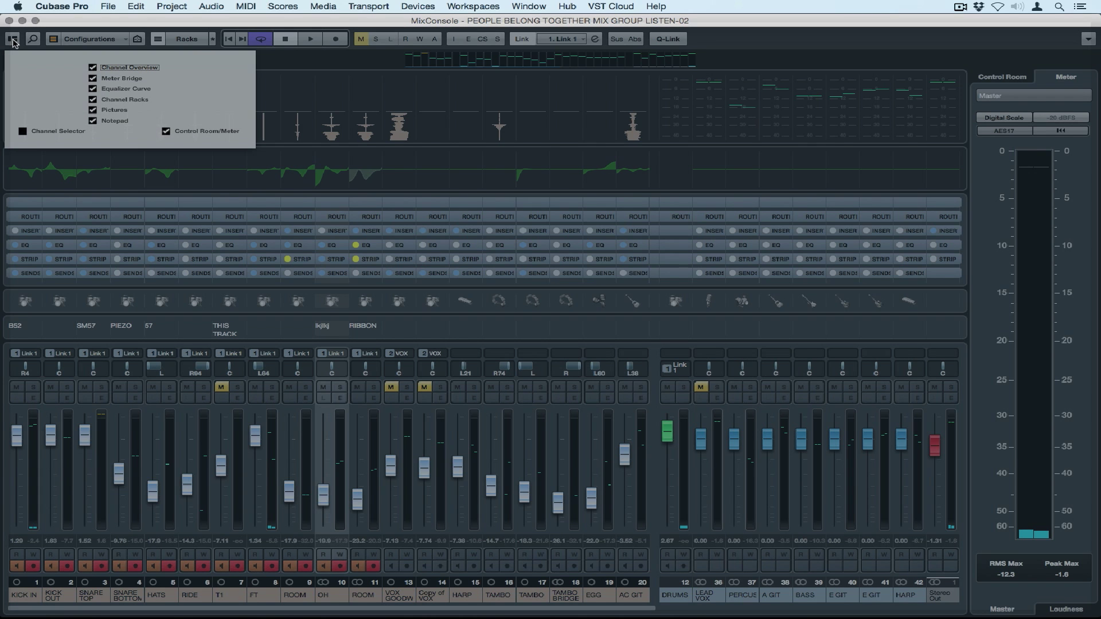
{"action": "left_click", "coordinate": [94, 111]}
{"action": "left_click", "coordinate": [93, 121]}
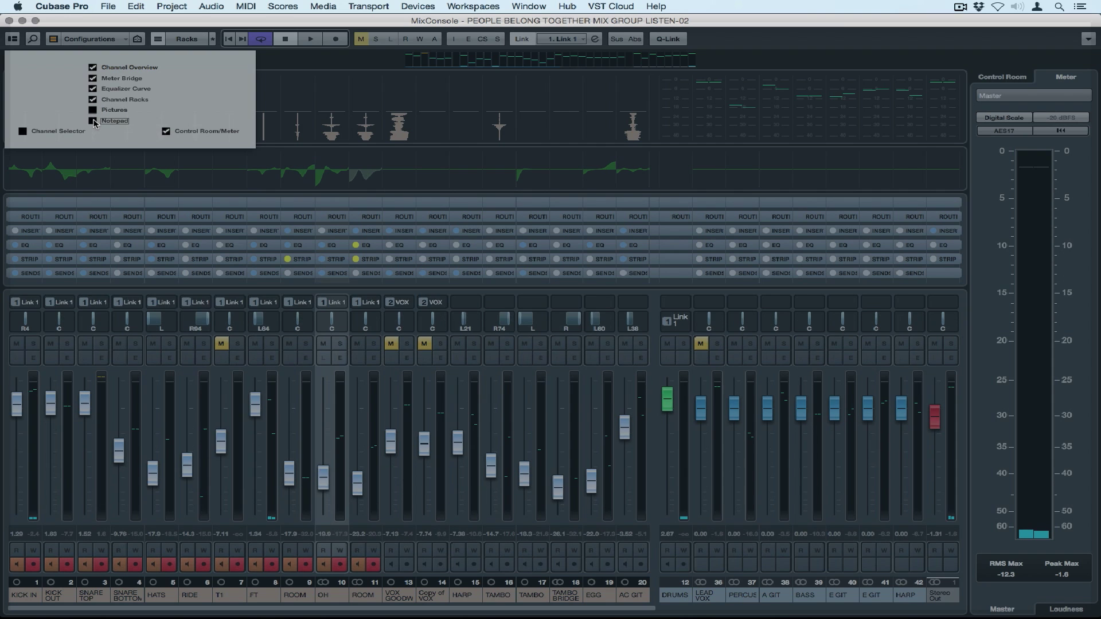
{"action": "left_click", "coordinate": [225, 173]}
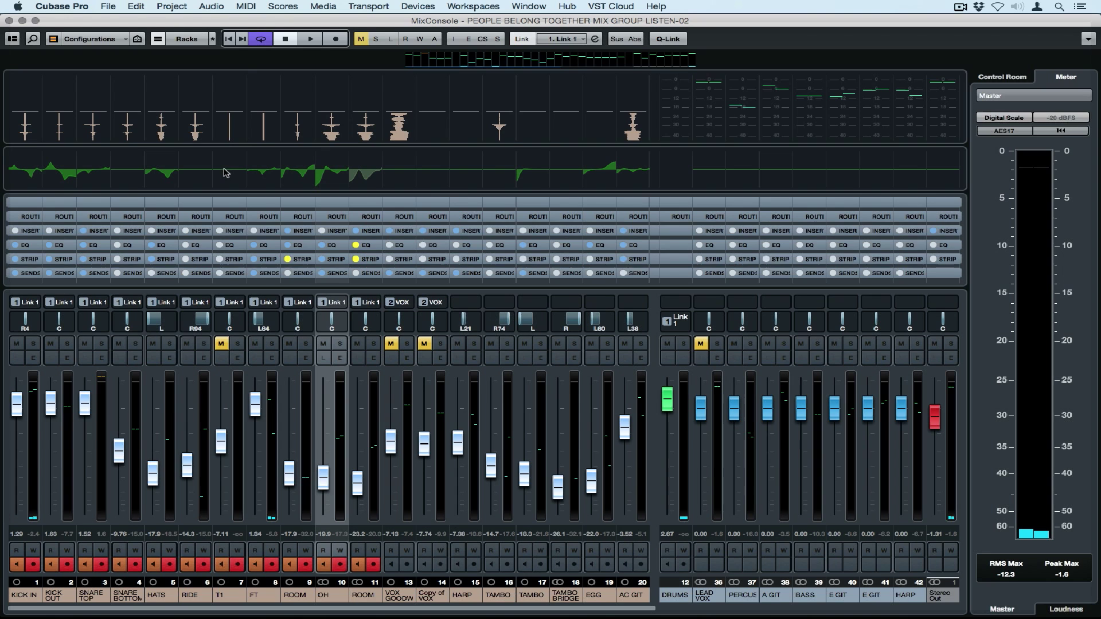
{"action": "left_click", "coordinate": [232, 231]}
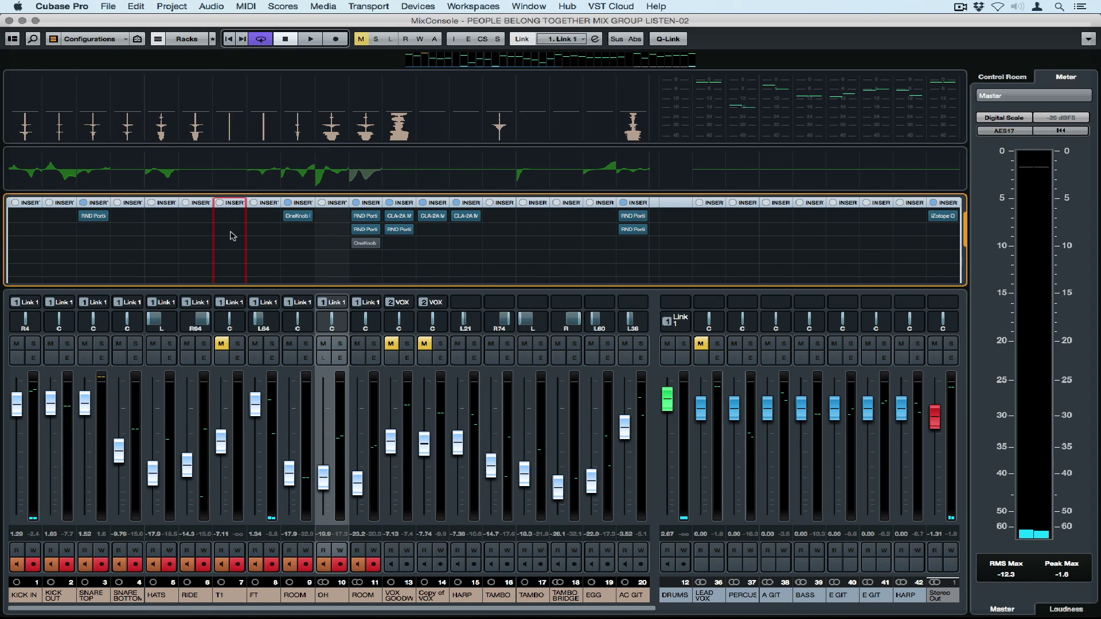
- Widen the strips, swap inserts for the EQ rack, and inspect EQ curves during playback
{"action": "key", "text": "h"}
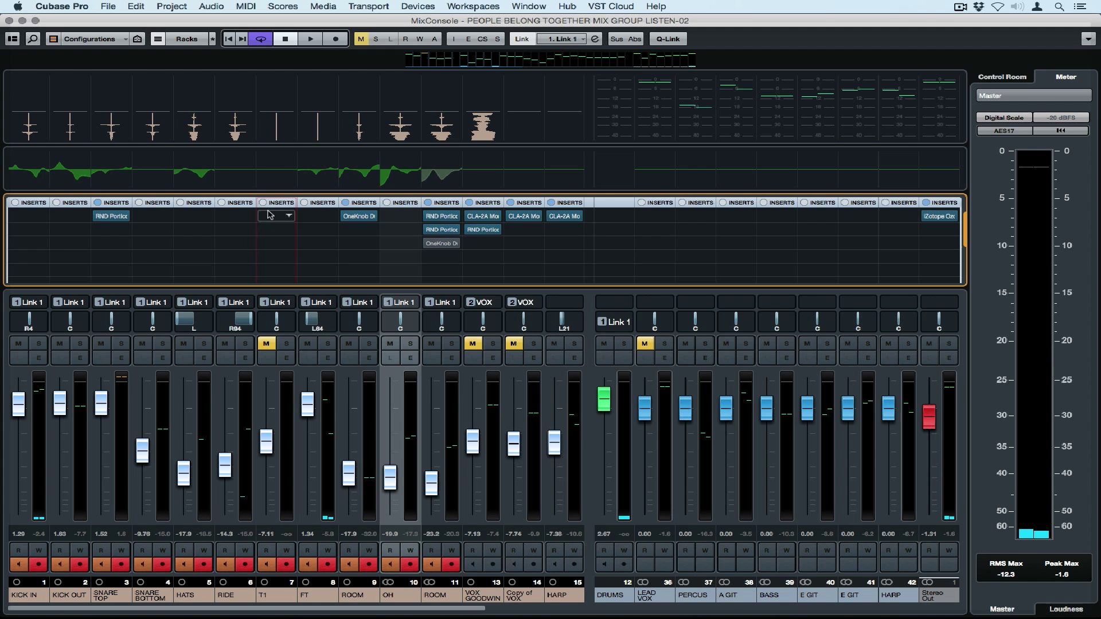
{"action": "left_click", "coordinate": [273, 204]}
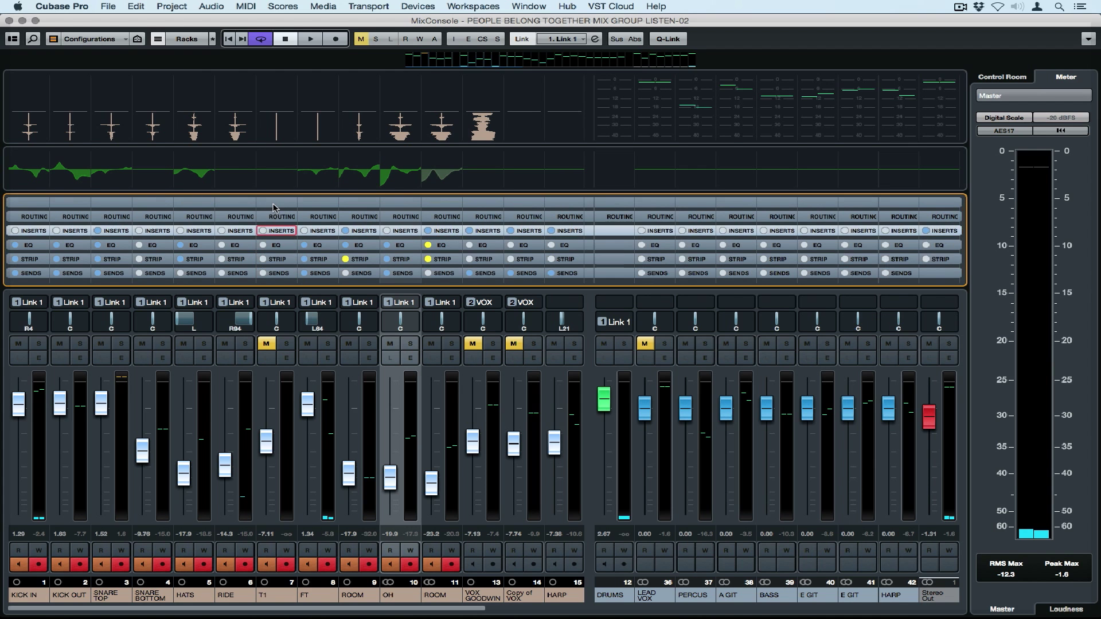
{"action": "left_click", "coordinate": [276, 245]}
{"action": "key", "text": "space"}
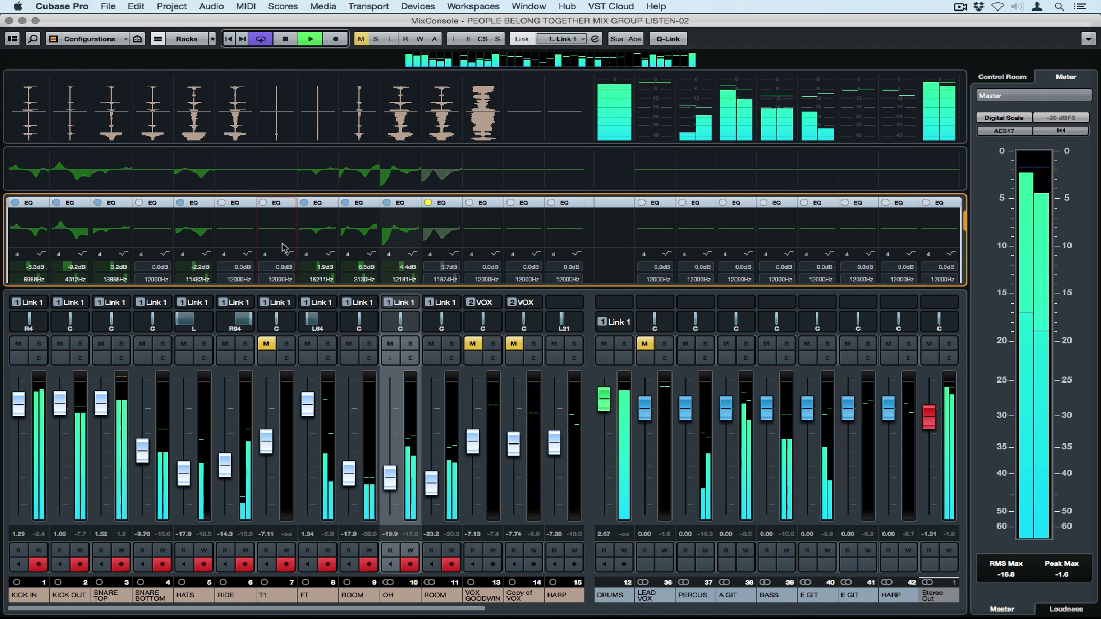
{"action": "left_click", "coordinate": [282, 241]}
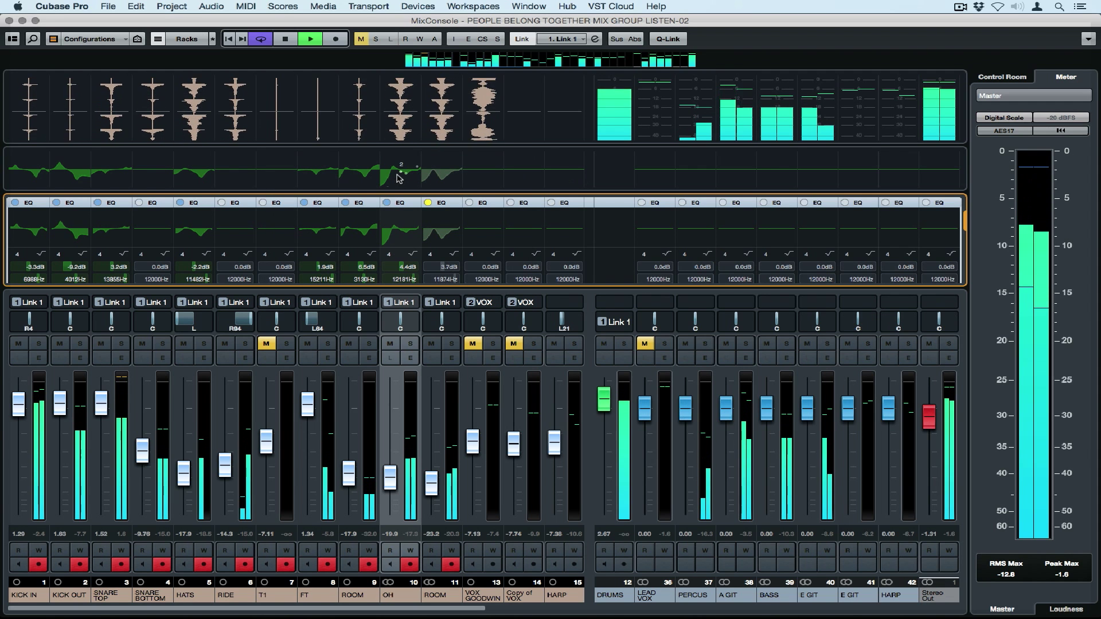
{"action": "left_click", "coordinate": [400, 178]}
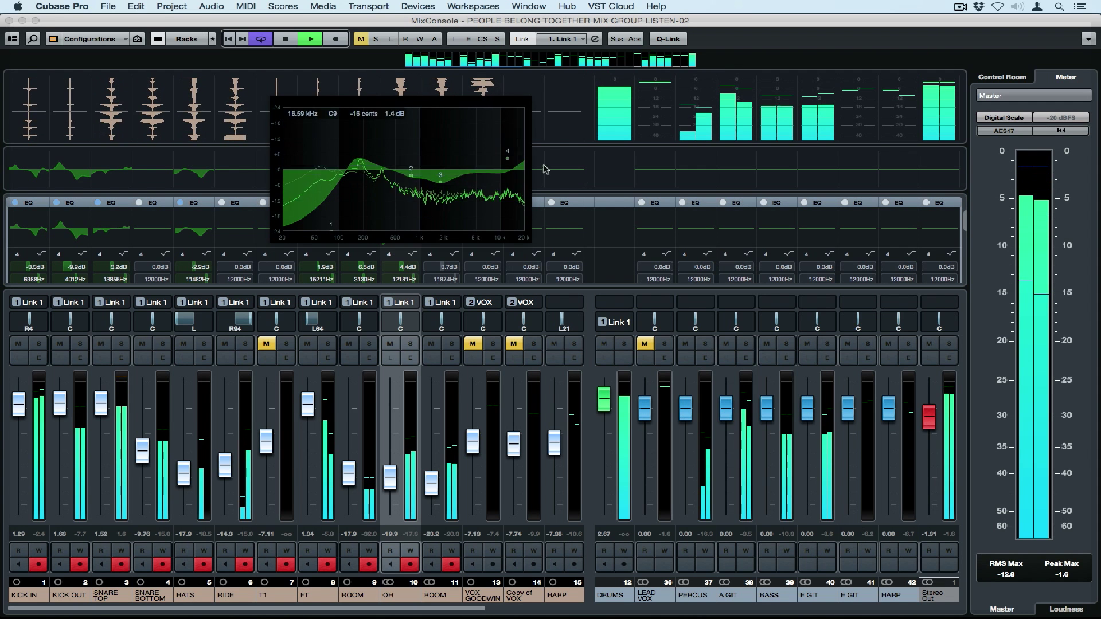
{"action": "key", "text": "space"}
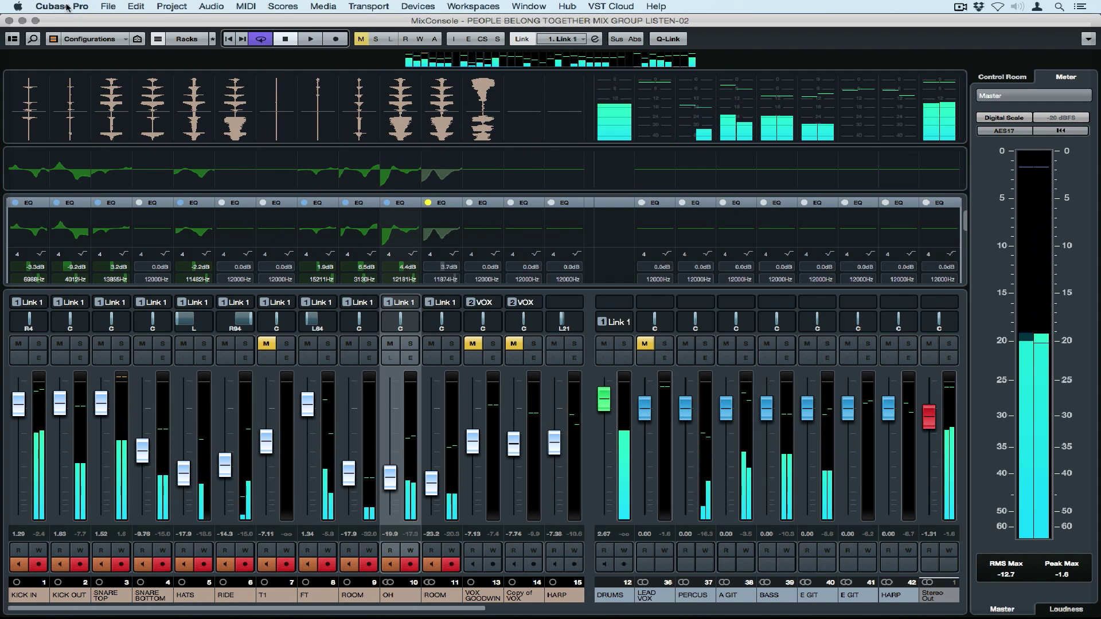
- Hide the Channel Racks and Equalizer Curve rows, play the mix, and disarm all recording
{"action": "left_click", "coordinate": [12, 39]}
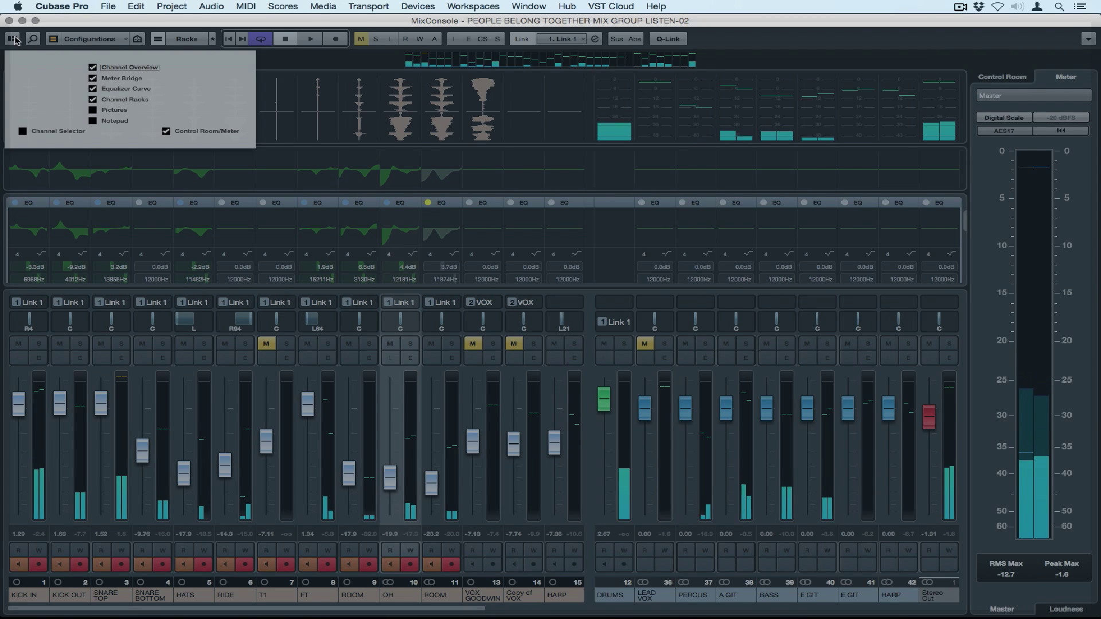
{"action": "left_click", "coordinate": [94, 101]}
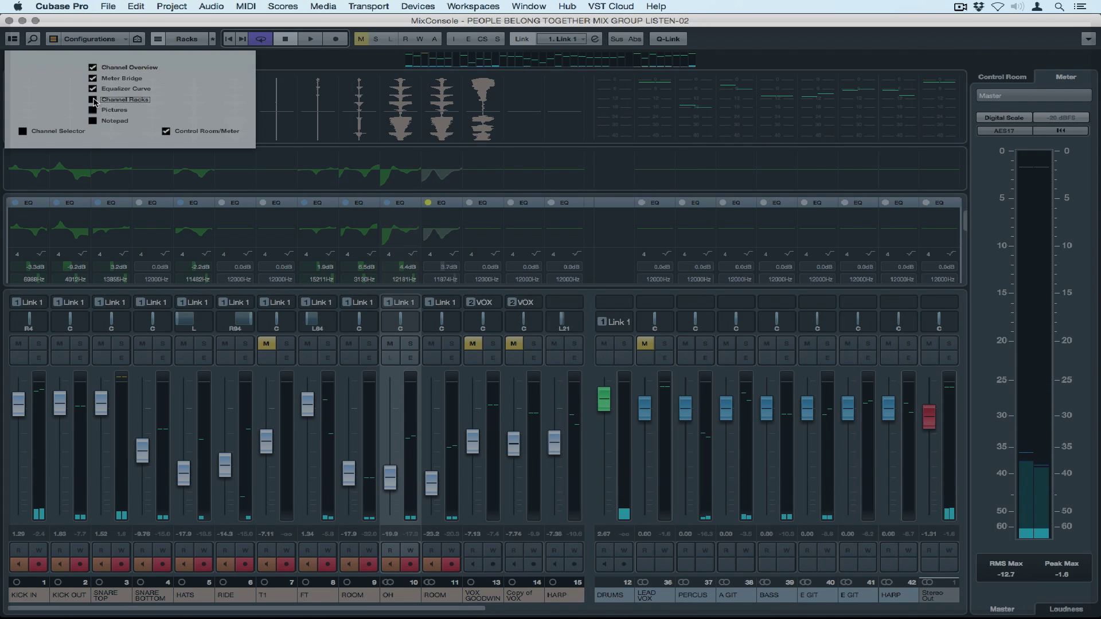
{"action": "left_click", "coordinate": [93, 89]}
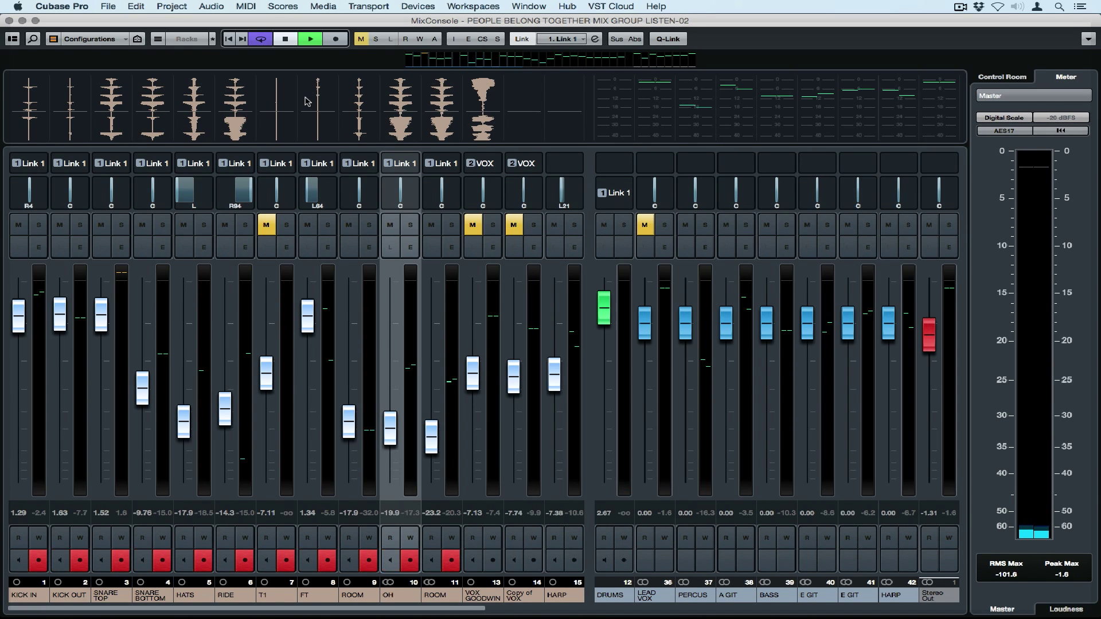
{"action": "key", "text": "space"}
{"action": "left_click", "coordinate": [452, 560]}
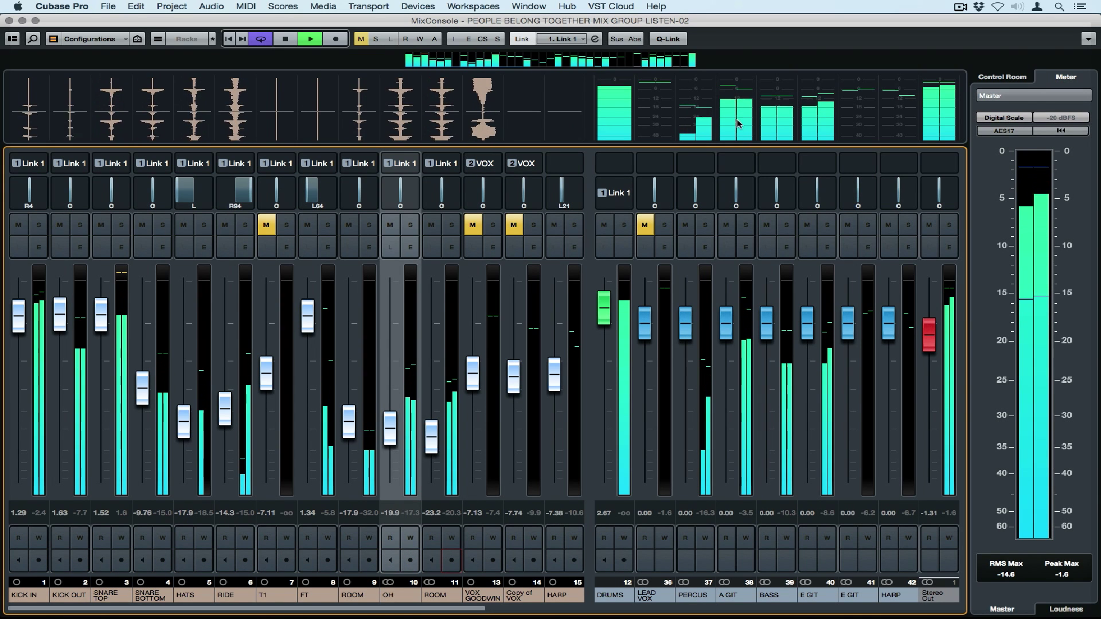
{"action": "right_click", "coordinate": [439, 106]}
- Change the meter bridge's meter type from Wave to PPM bar meters
{"action": "mouse_move", "coordinate": [573, 110]}
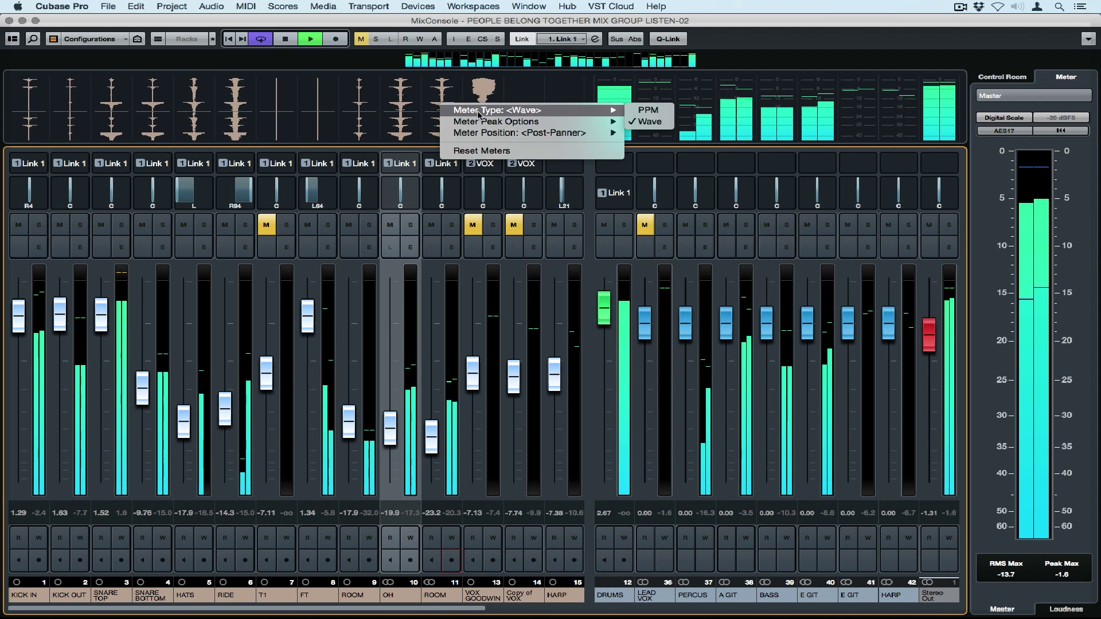
{"action": "left_click", "coordinate": [669, 111]}
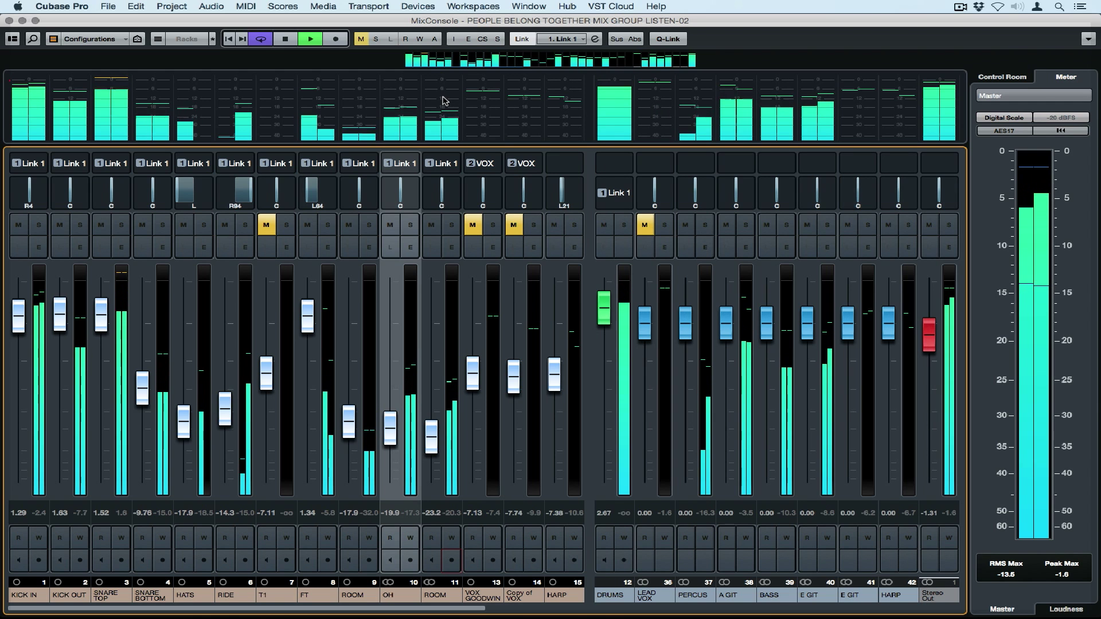
- Hide Channel Overview and Meter Bridge, and narrow strips to fit channels 1–20
{"action": "left_click", "coordinate": [768, 35]}
{"action": "left_click", "coordinate": [766, 35]}
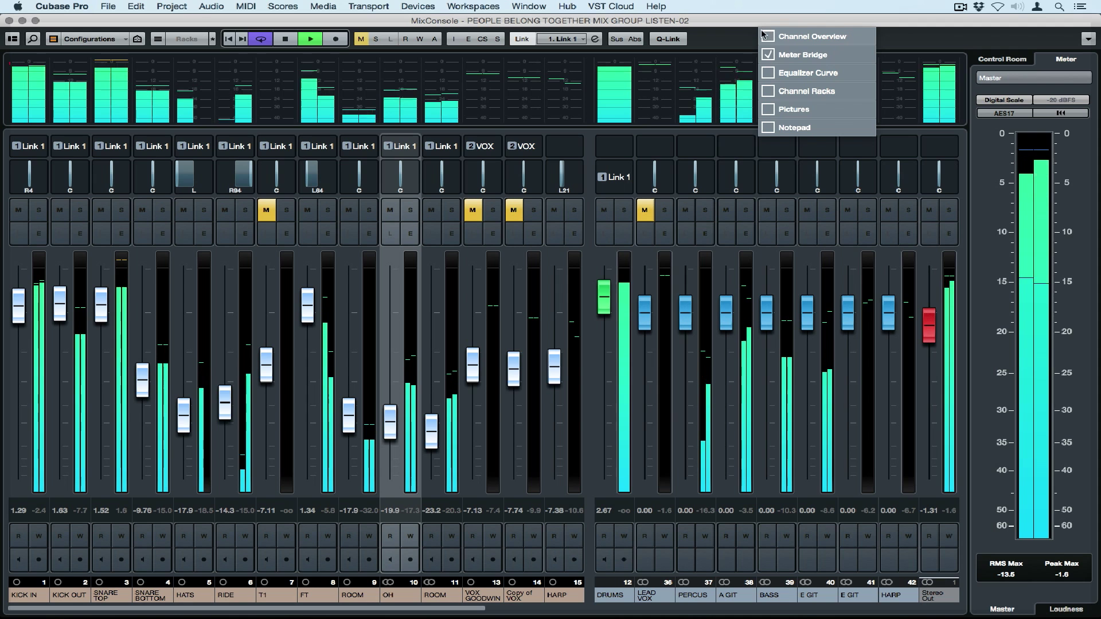
{"action": "left_click", "coordinate": [768, 56]}
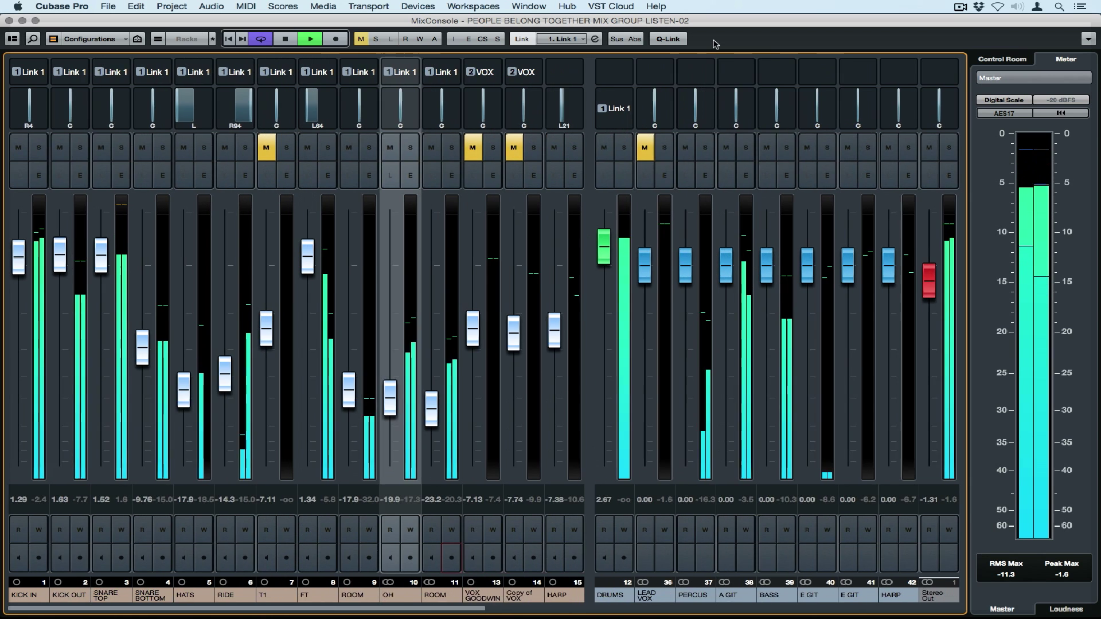
{"action": "key", "text": "g"}
{"action": "key", "text": "g"}
{"action": "key", "text": "g"}
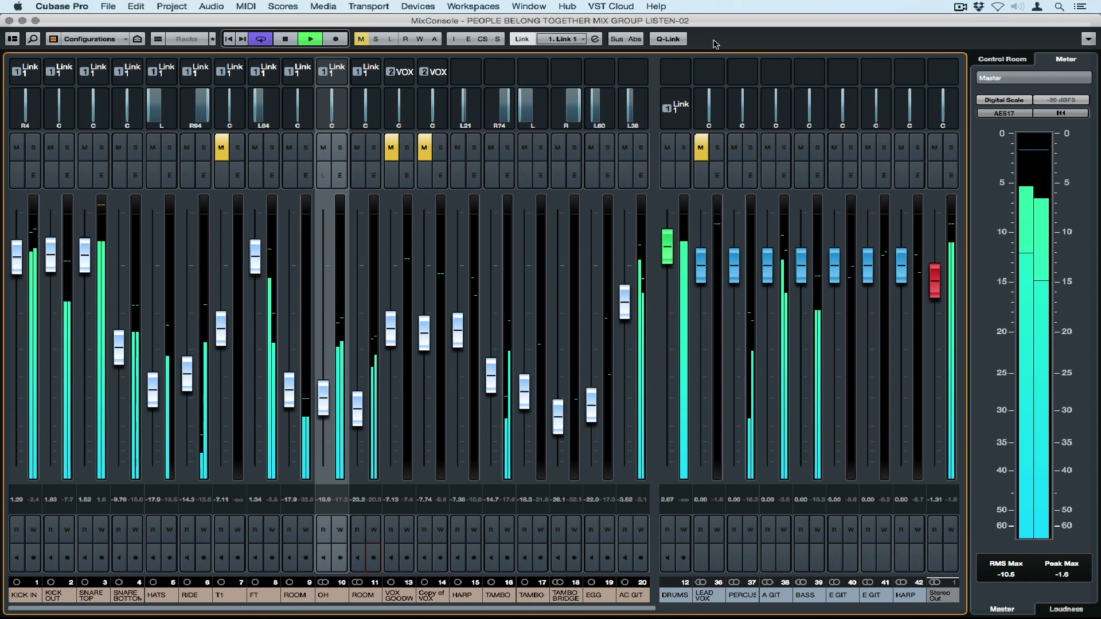
- Stop playback and begin adding a new MixConsole layout configuration
{"action": "key", "text": "space"}
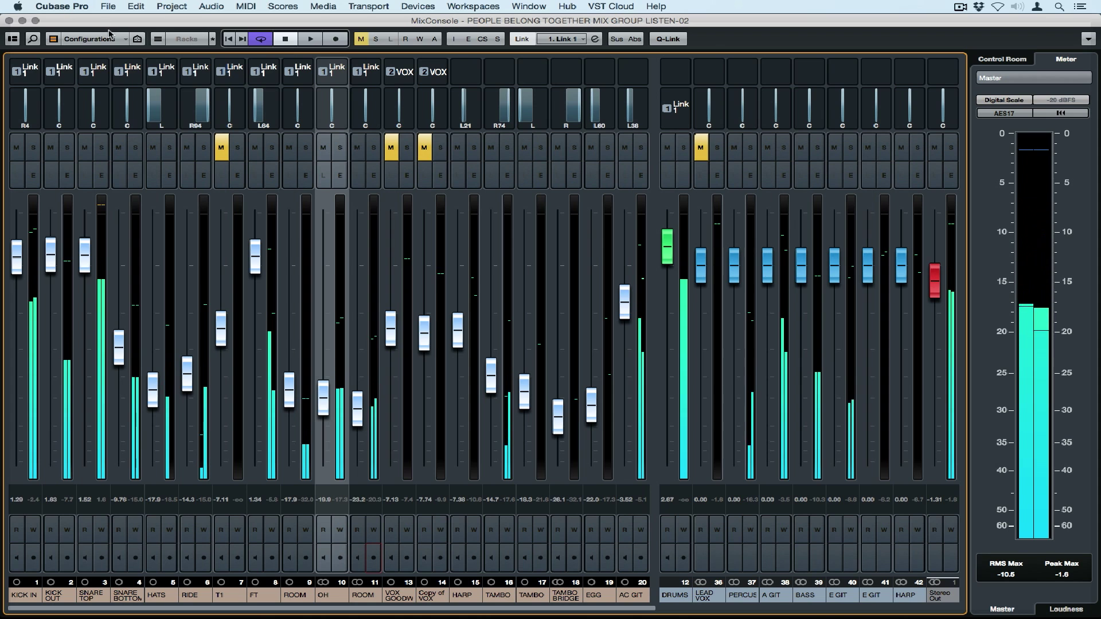
{"action": "left_click", "coordinate": [126, 39]}
{"action": "left_click", "coordinate": [126, 37]}
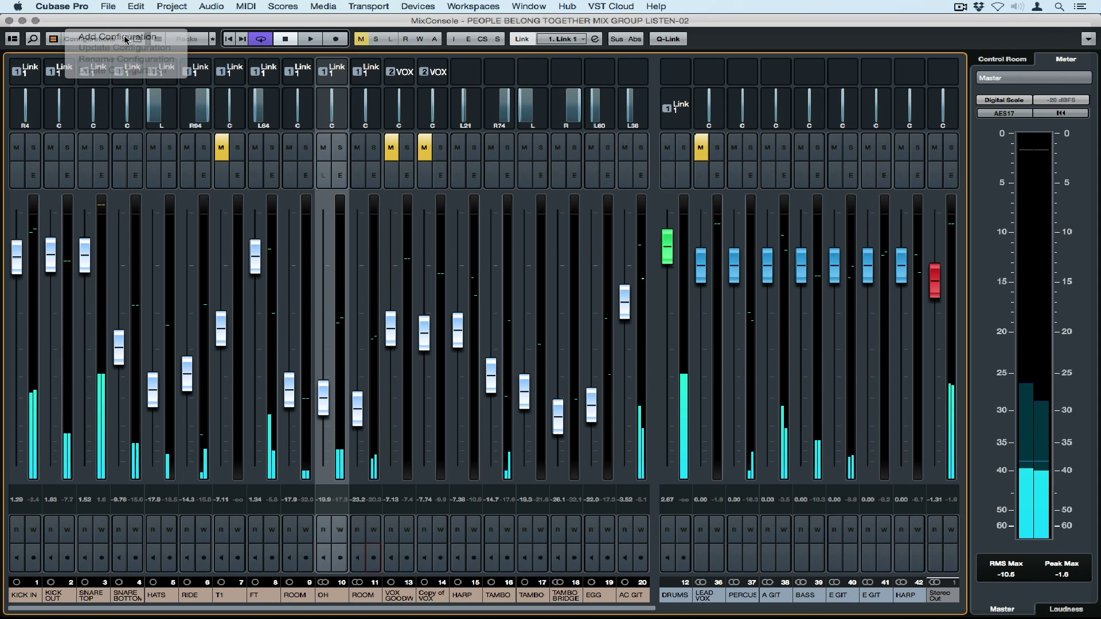